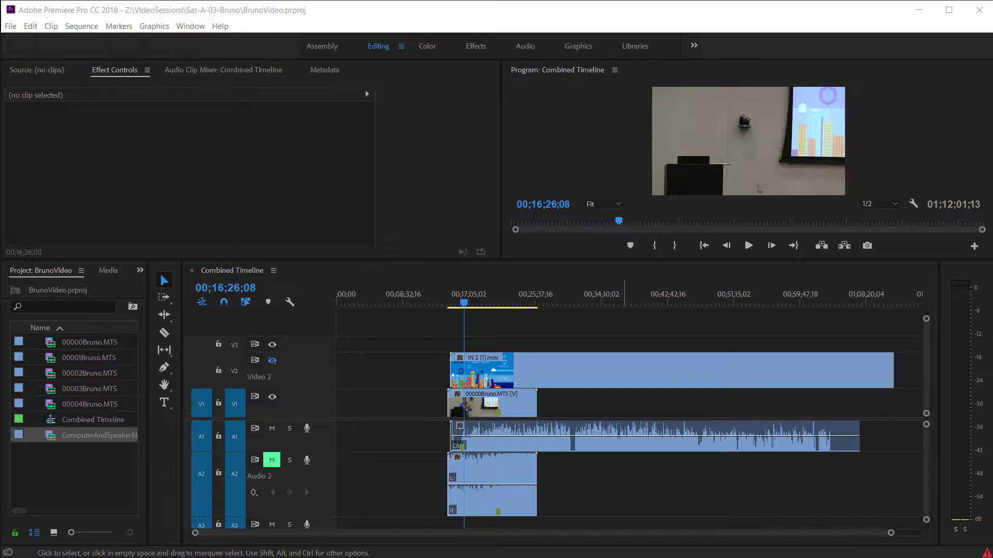
# - Turn off the A2 track's Mute button so both audio tracks play together
pyautogui.click(273, 459)
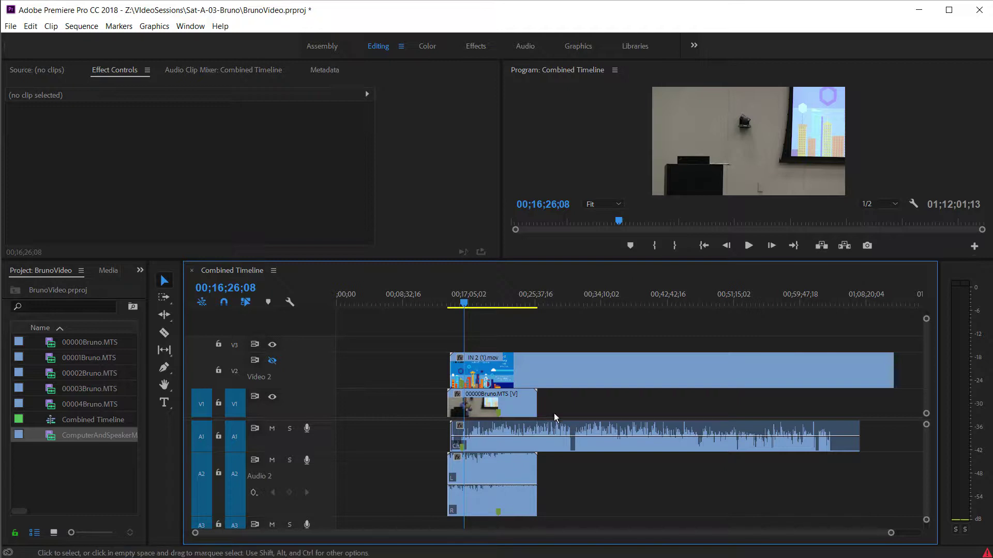
# - Select the IN 2 (1).mov and A1 audio clips, mute Audio 2, and play a short preview
pyautogui.click(561, 375)
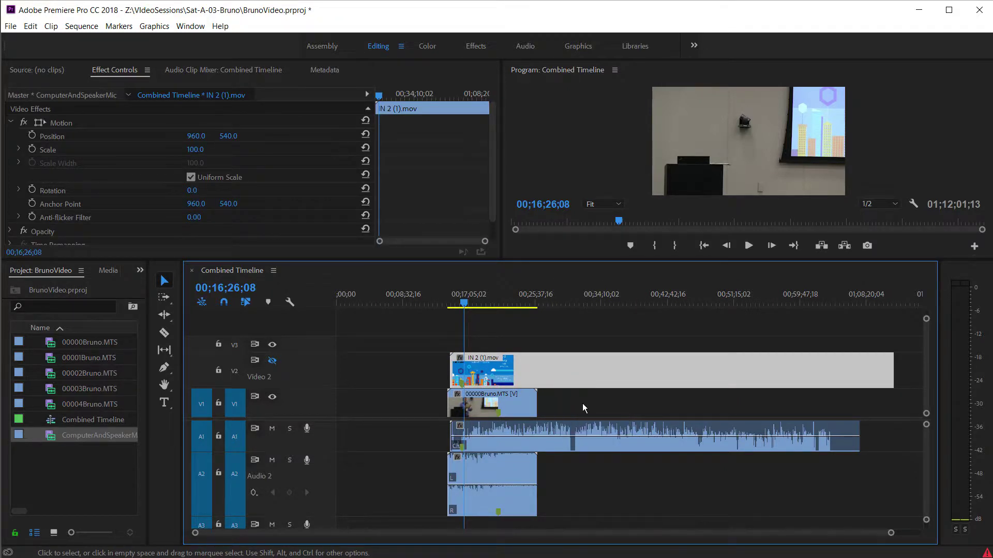
pyautogui.keyDown('ctrl'); pyautogui.click(582, 436); pyautogui.keyUp('ctrl')
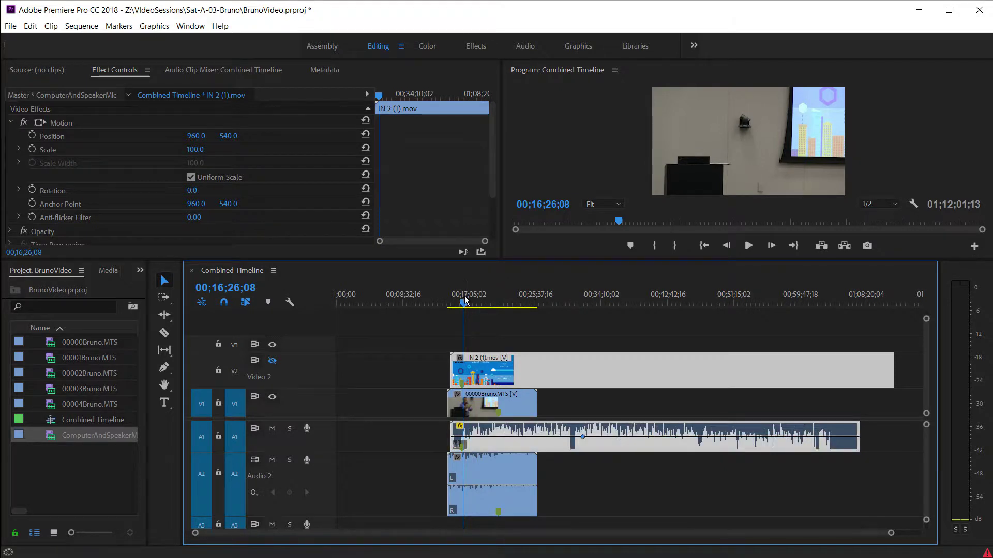
pyautogui.click(272, 461)
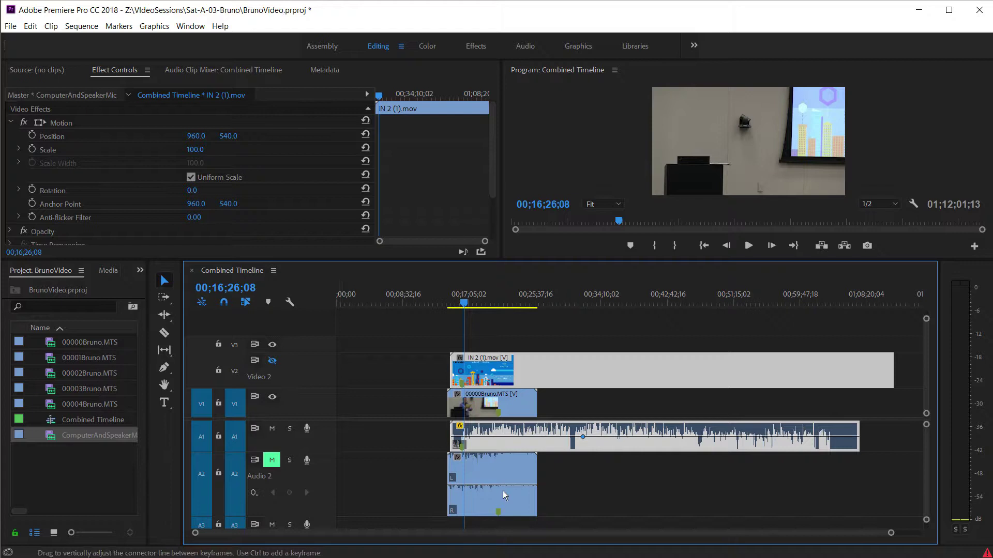
pyautogui.press('space')
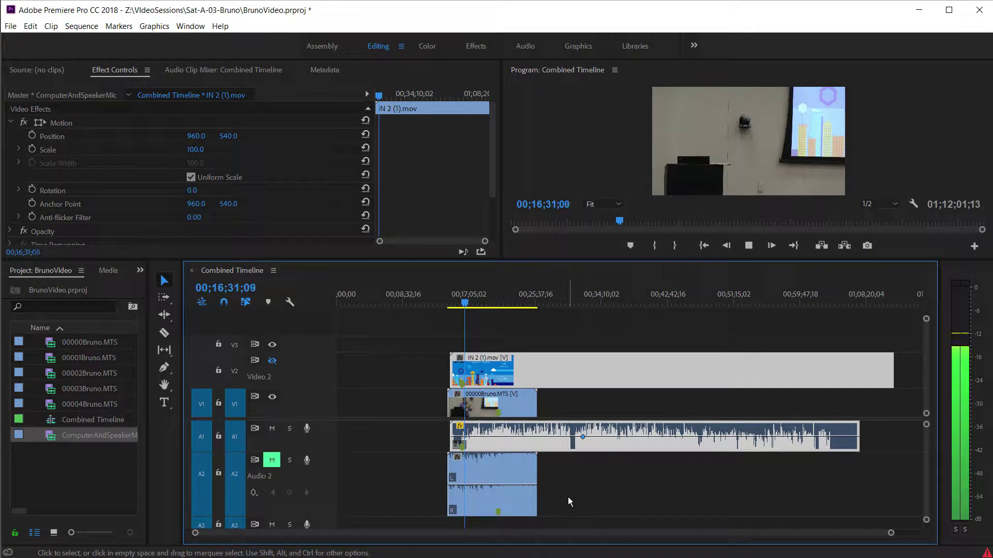
pyautogui.press('space')
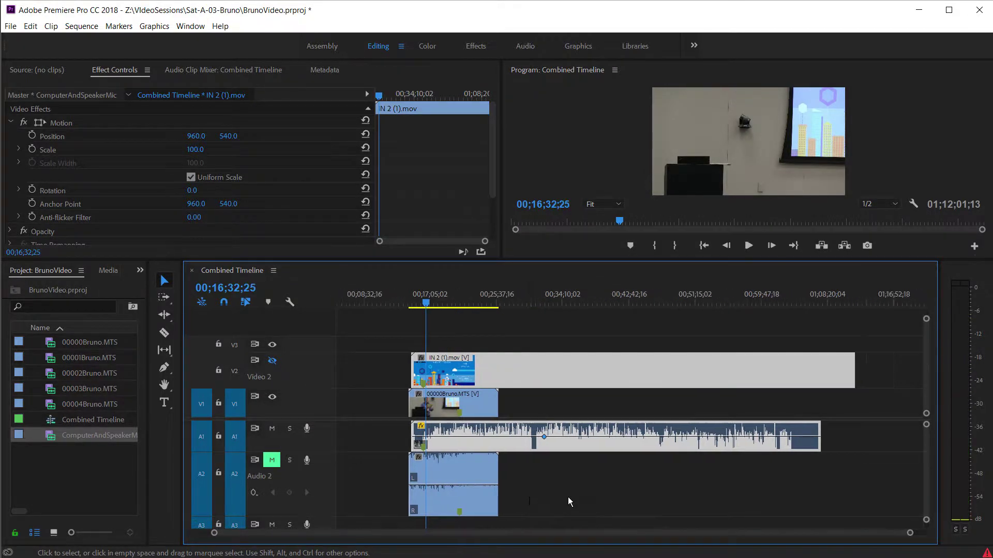
# - Toggle Video 2 output on and back off, then play from playhead 00;23;45;17
pyautogui.scroll(-2, 568, 498)
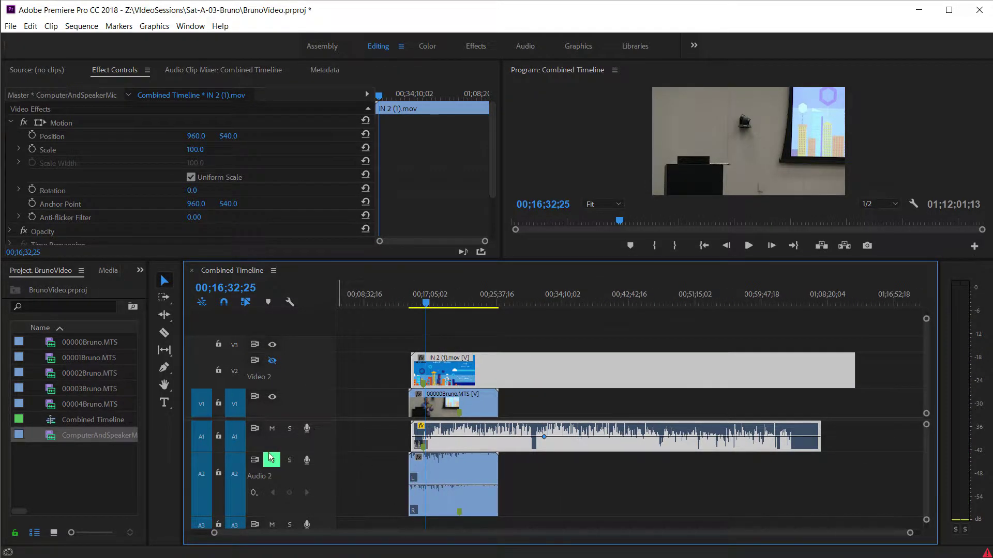
pyautogui.click(273, 361)
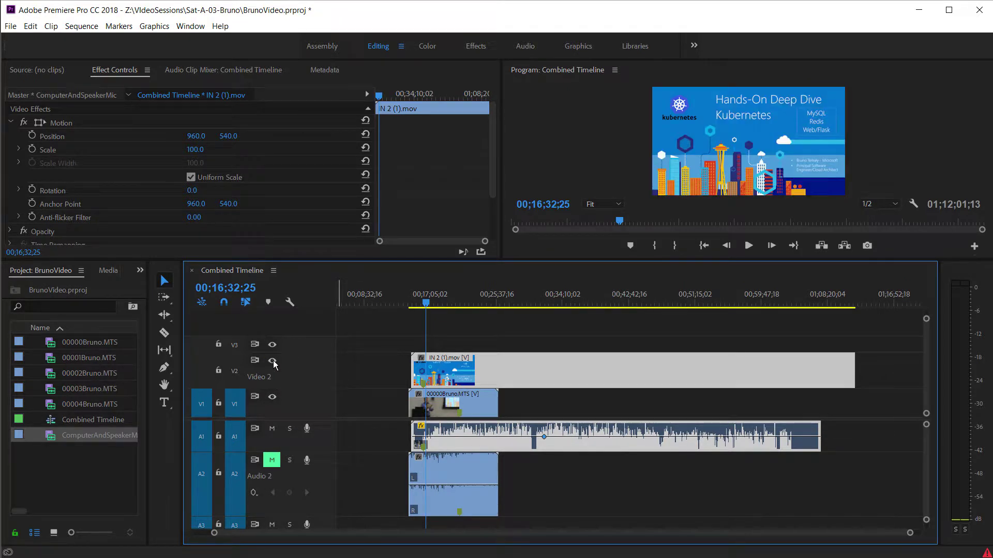
pyautogui.click(273, 361)
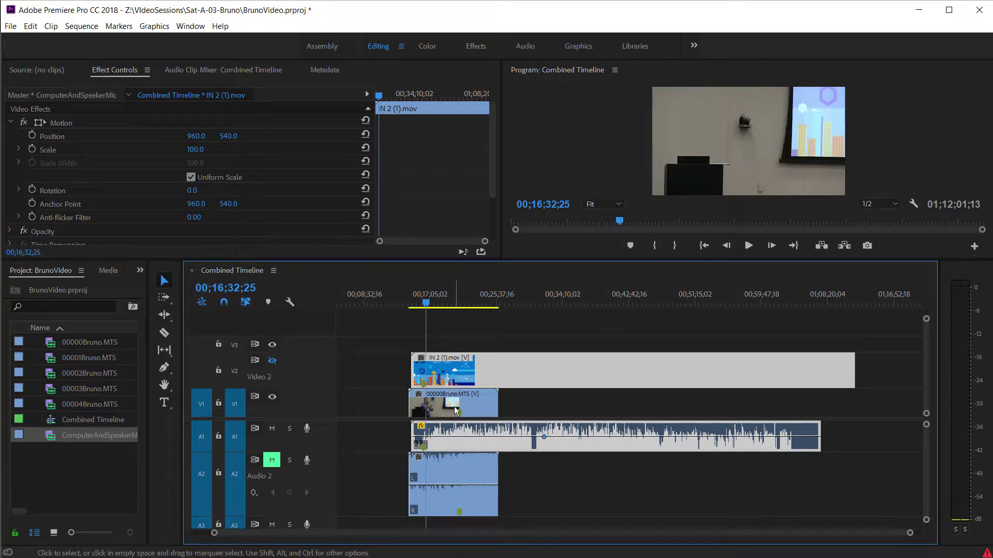
pyautogui.press('space')
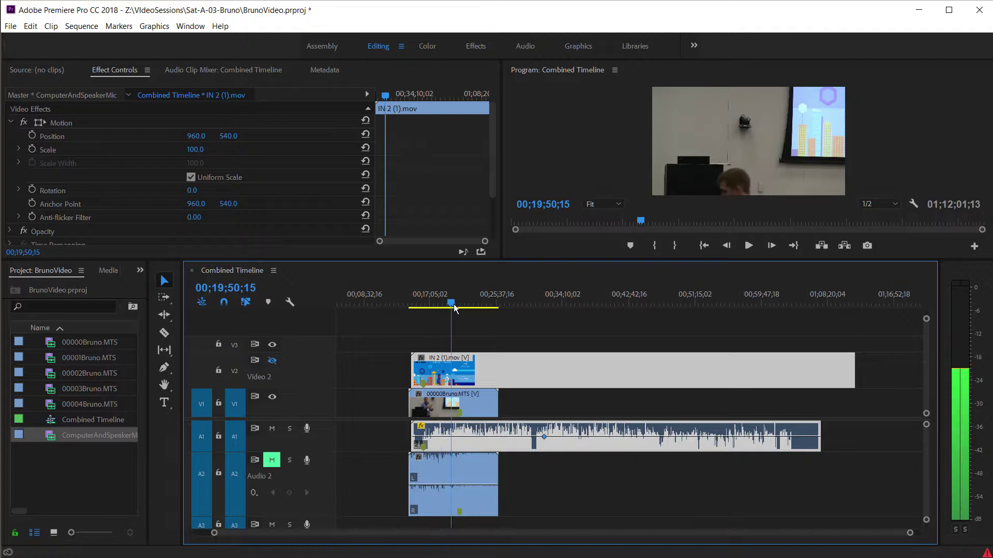
pyautogui.moveTo(465, 305); pyautogui.dragTo(482, 311)
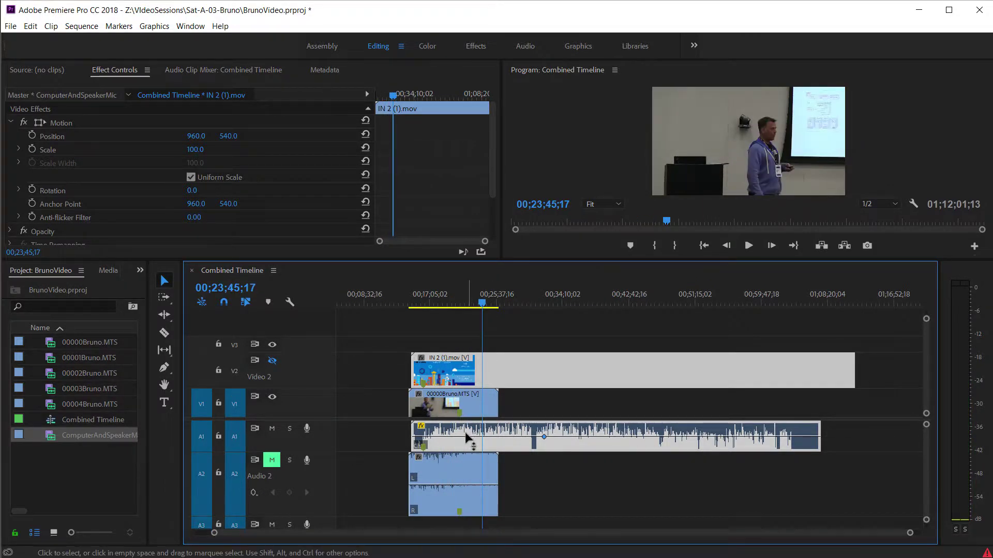
# - Mute Audio 1 and play the camera sound from 00;23;45, stopping at 00;23;49;21
pyautogui.click(271, 429)
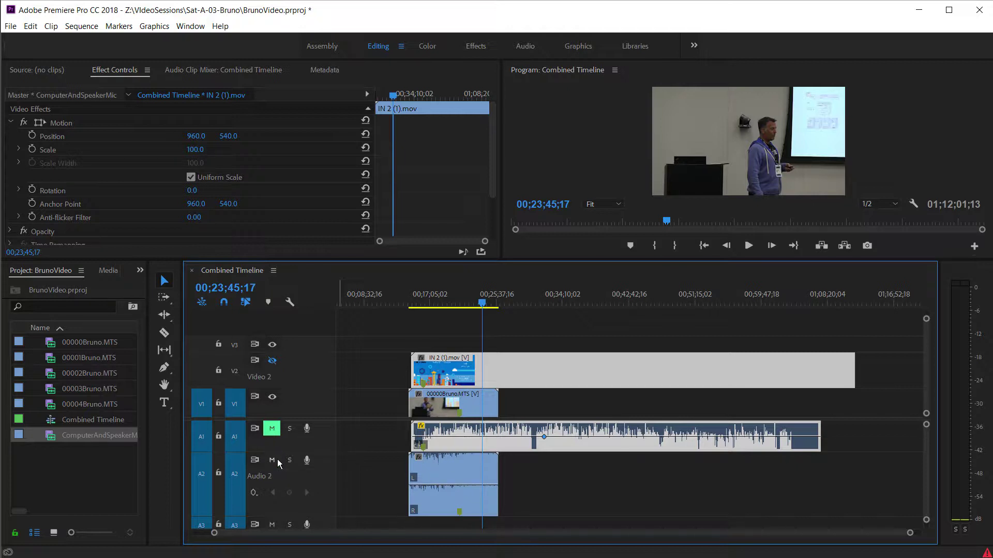
pyautogui.press('space')
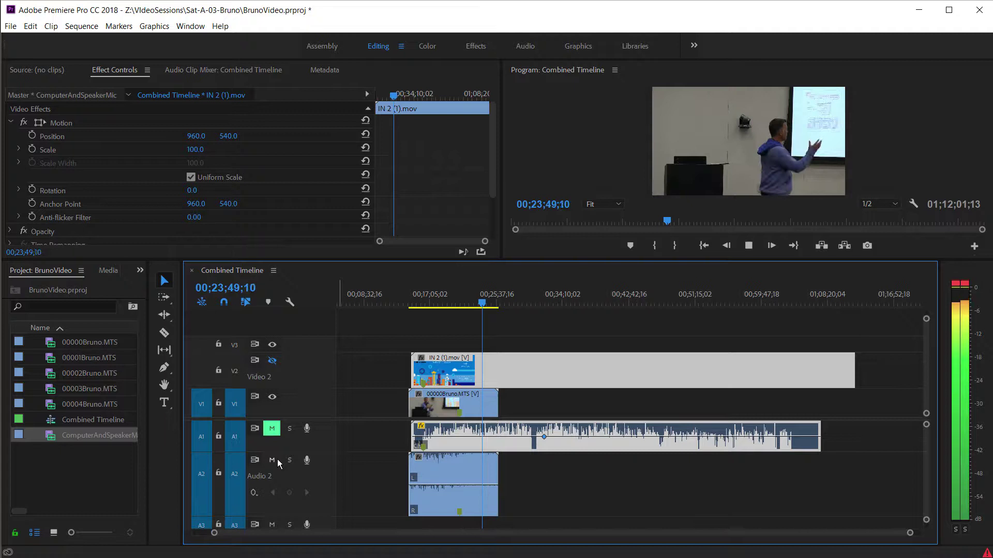
pyautogui.press('space')
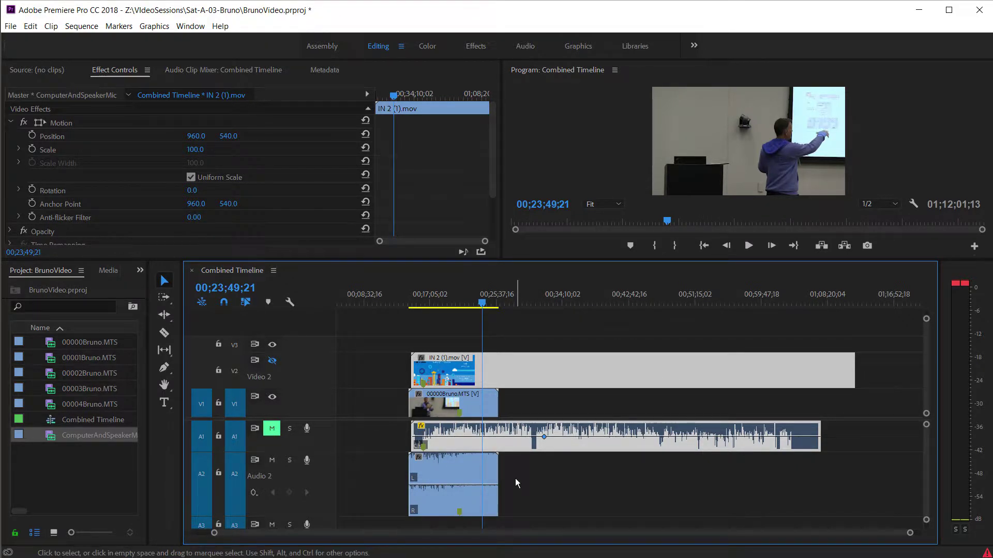
# - Deselect clips, move the playhead back to 00;20;15;15, and select the IN 2 (1).mov clip
pyautogui.click(555, 487)
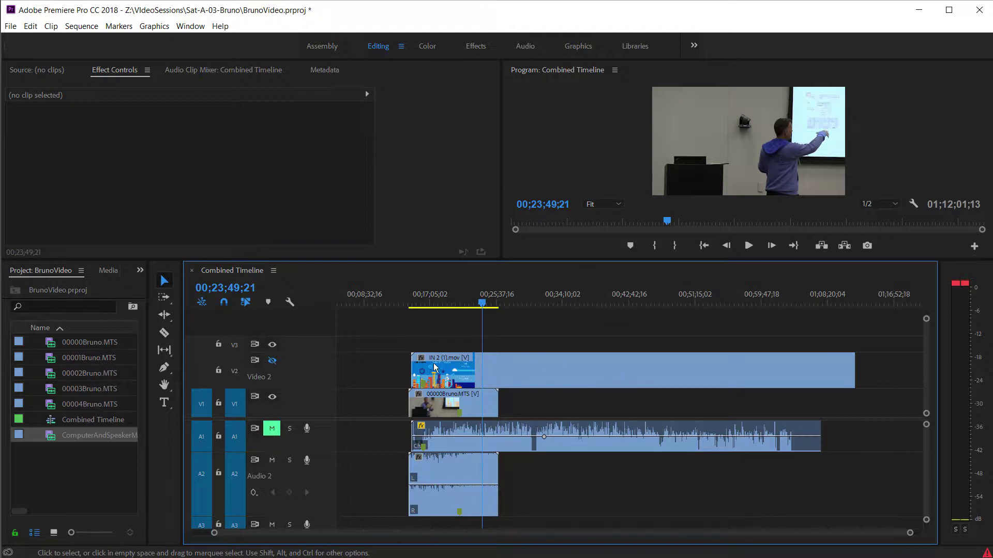
pyautogui.moveTo(481, 302); pyautogui.dragTo(454, 303)
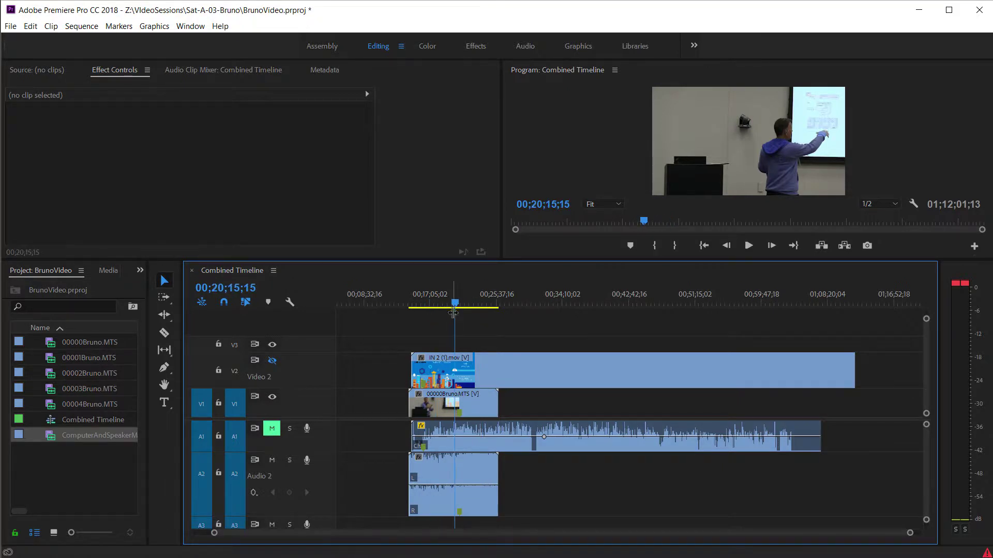
pyautogui.click(501, 370)
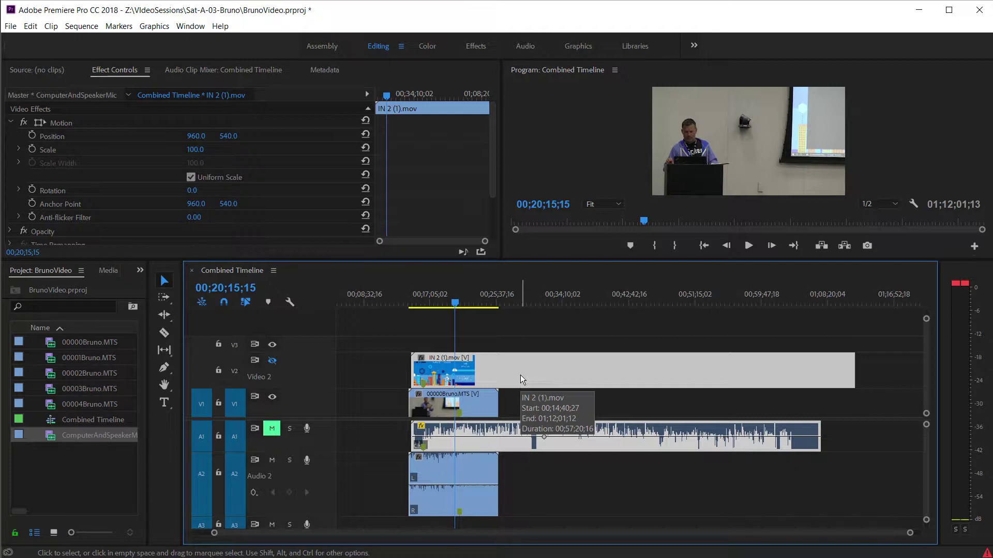
# - Select 00001Bruno.MTS through 00004Bruno.MTS in the project, then marquee-select all four timeline clips
pyautogui.click(80, 343)
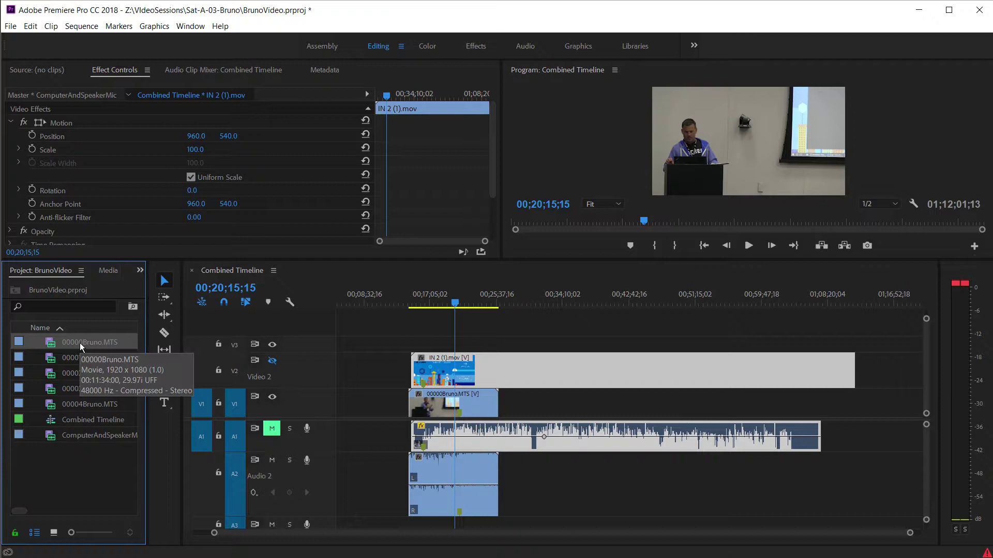
pyautogui.click(79, 359)
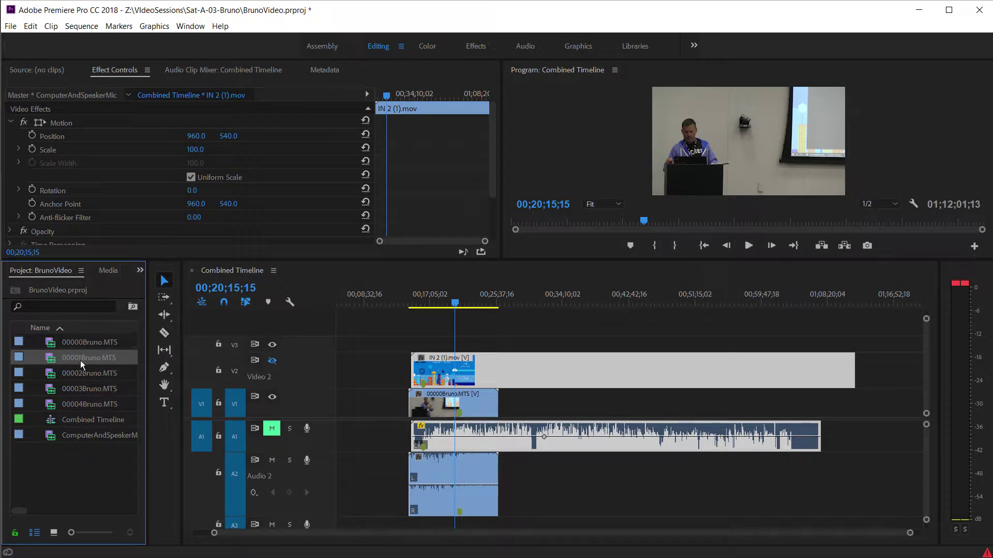
pyautogui.keyDown('shift'); pyautogui.click(79, 403); pyautogui.keyUp('shift')
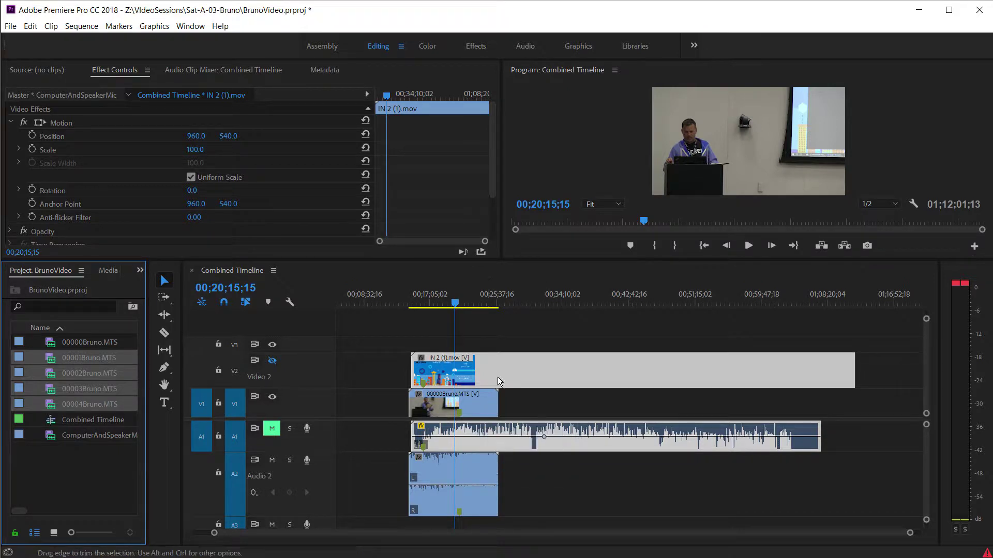
pyautogui.click(490, 345)
pyautogui.moveTo(432, 343); pyautogui.dragTo(432, 515)
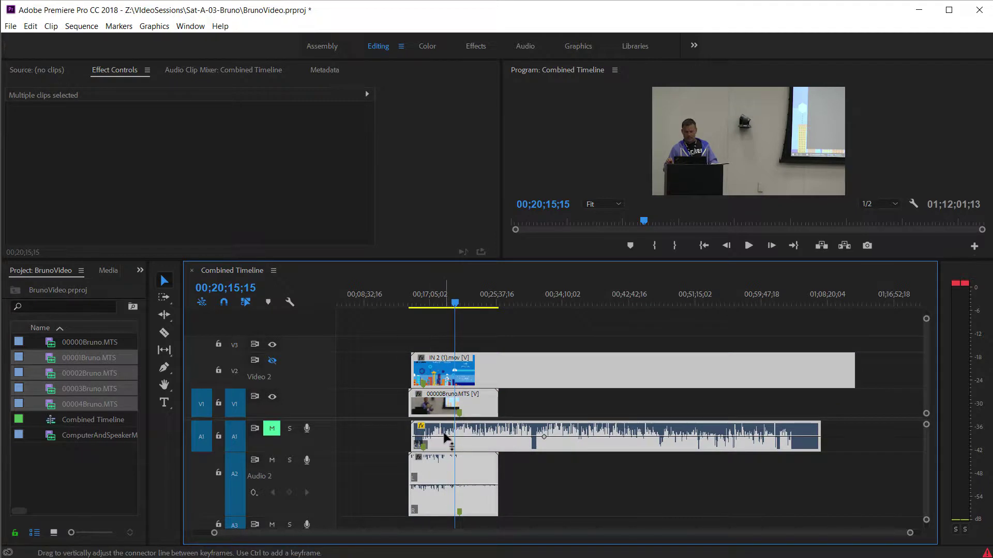
pyautogui.rightClick(445, 438)
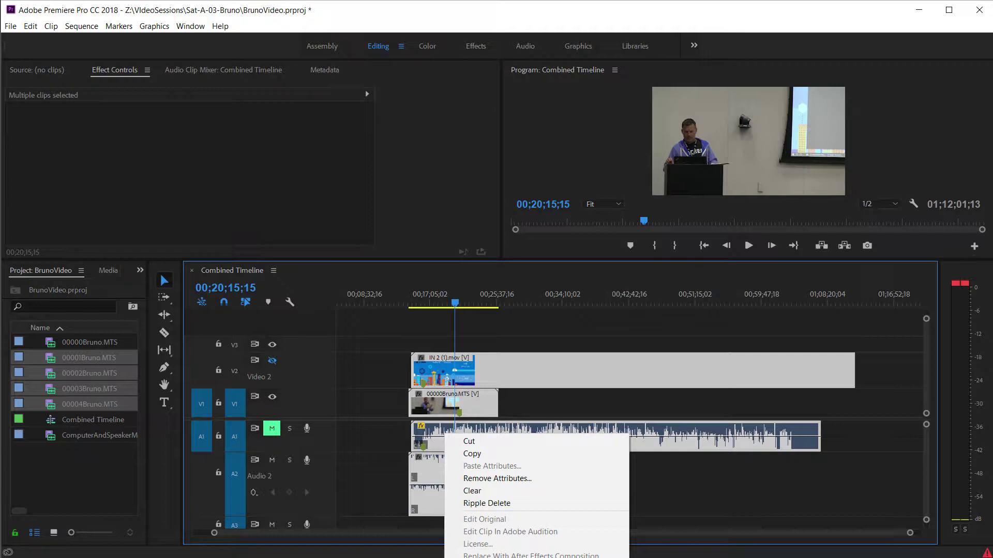
pyautogui.click(481, 554)
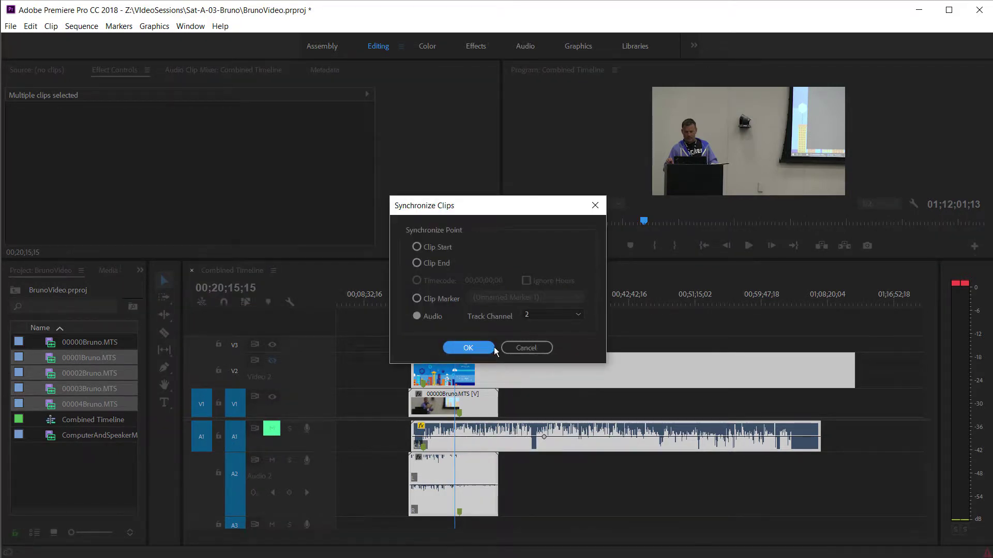
pyautogui.click(470, 348)
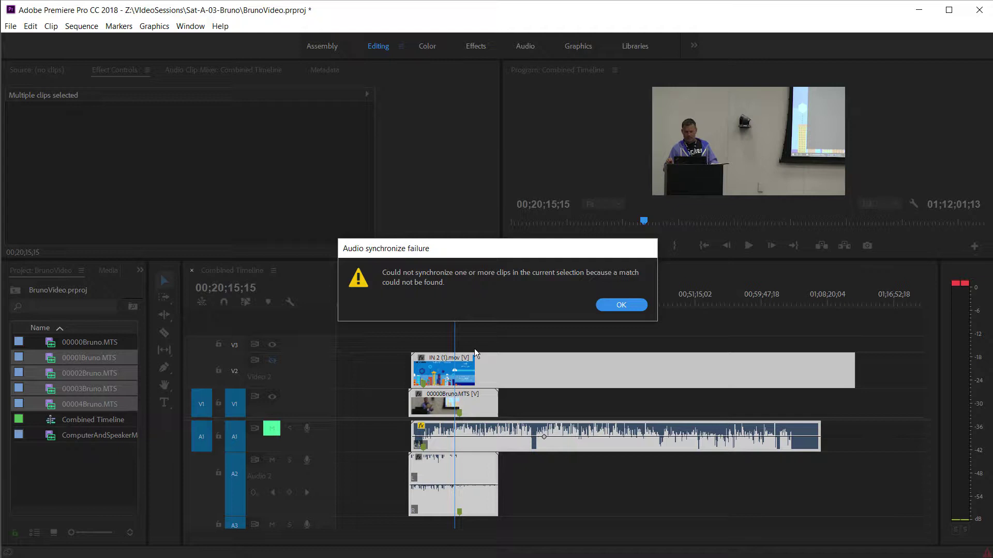
pyautogui.click(604, 306)
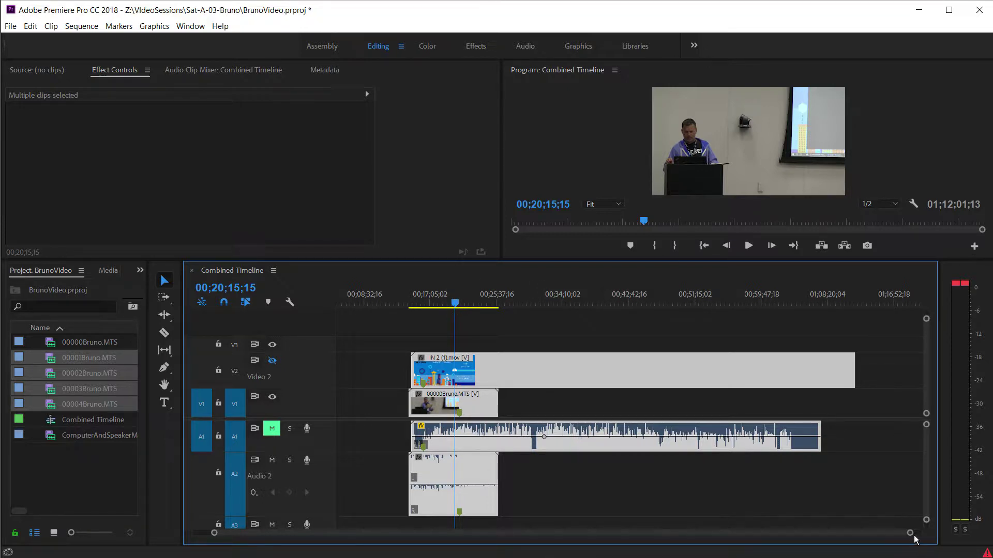
# - Zoom in and scrub from about 00;19;47 back to 00;16;09;02 to check the 00000Bruno.MTS alignment
pyautogui.moveTo(905, 534); pyautogui.dragTo(765, 547)
pyautogui.press('=')
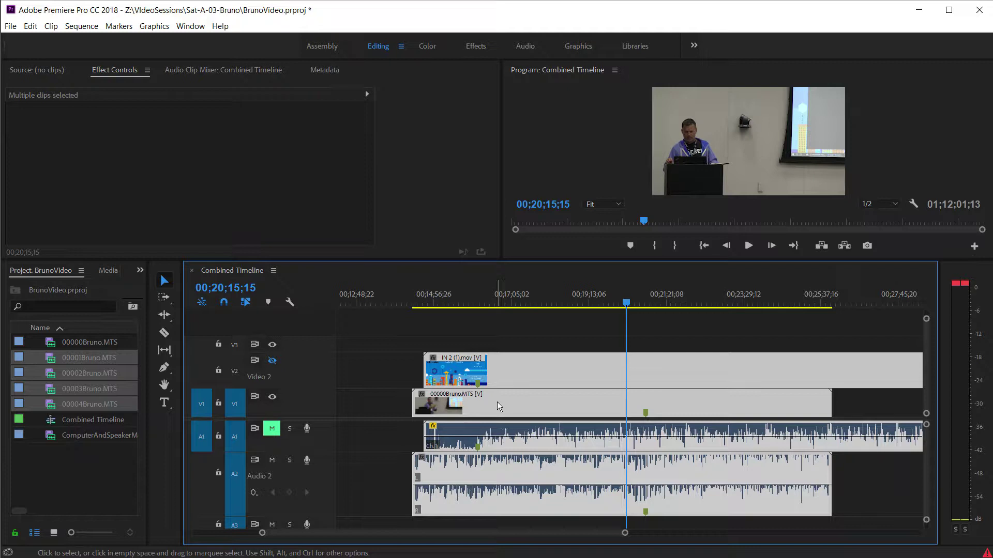
pyautogui.moveTo(625, 305); pyautogui.dragTo(648, 330)
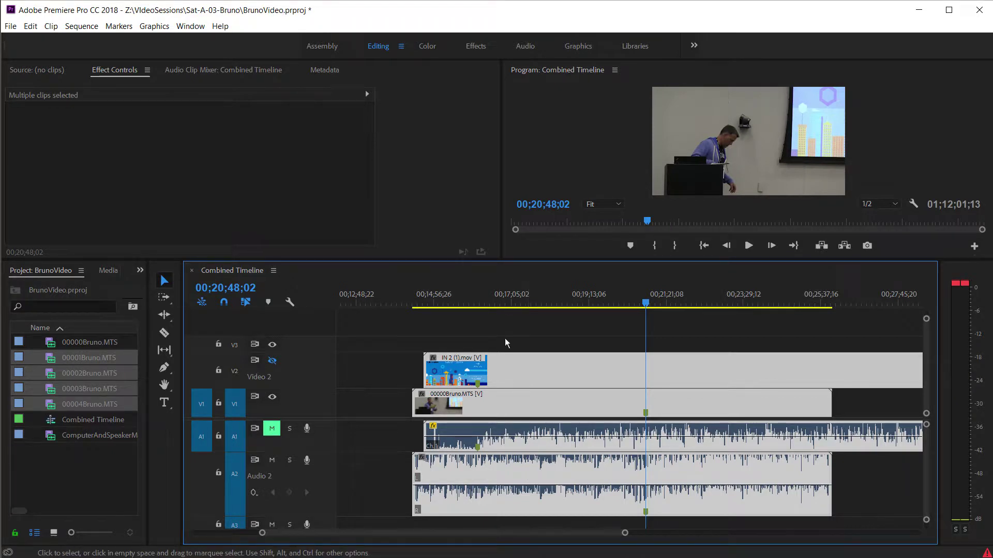
pyautogui.moveTo(649, 304); pyautogui.dragTo(479, 340)
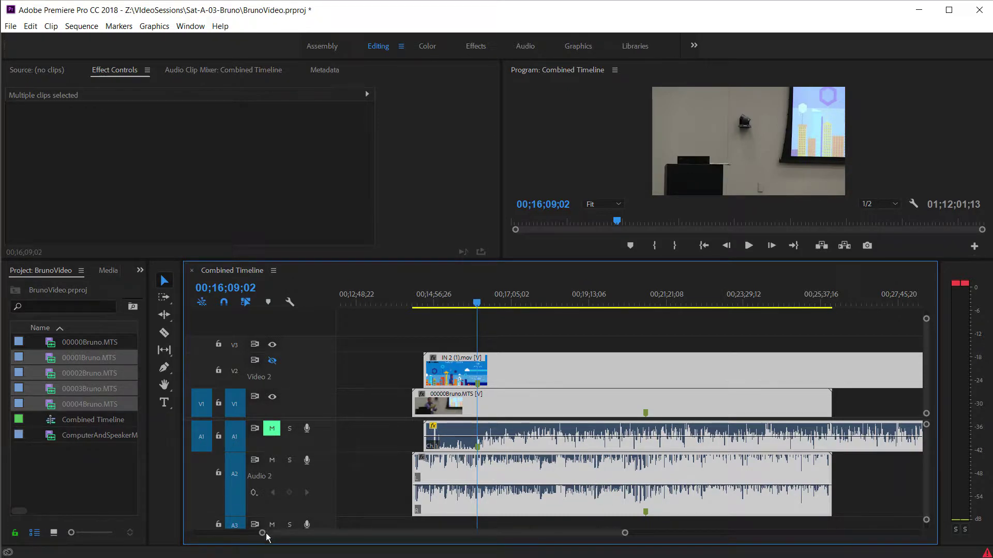
# - Slide 00000Bruno.MTS earlier, then park the playhead at 00;15;13;10 and zoom in further
pyautogui.moveTo(260, 534); pyautogui.dragTo(299, 544)
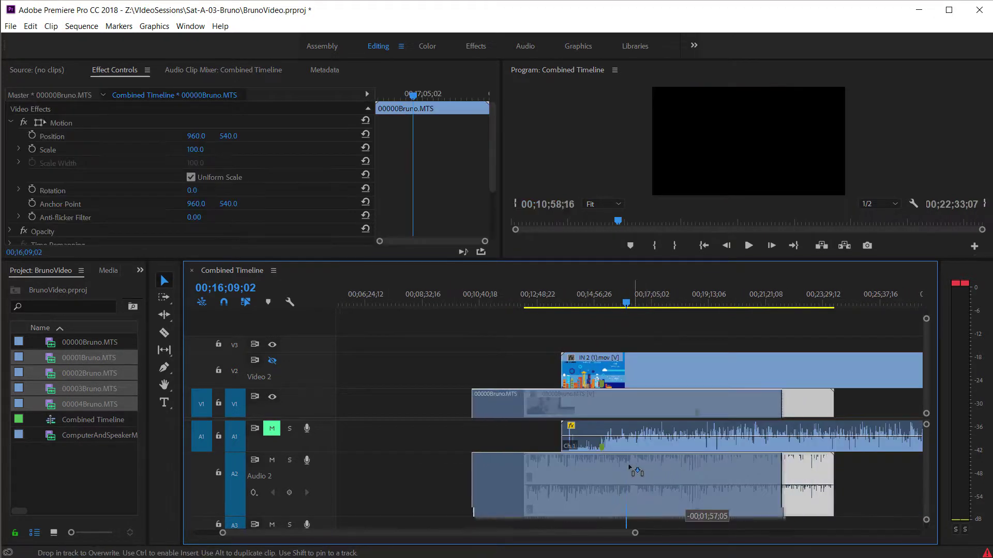
pyautogui.moveTo(629, 466)
pyautogui.mouseDown()
pyautogui.moveTo(596, 468)
pyautogui.moveTo(612, 473)
pyautogui.mouseUp()
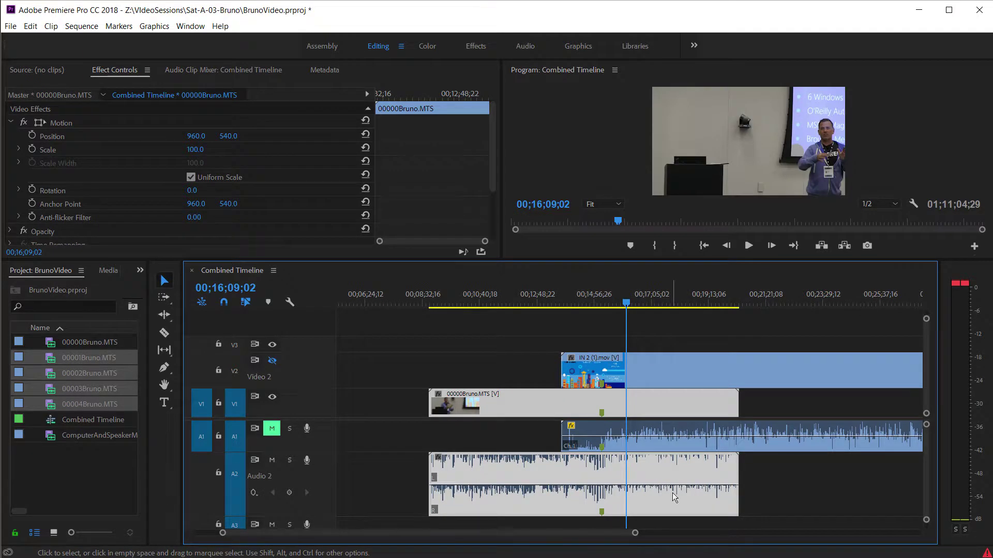
pyautogui.moveTo(626, 299); pyautogui.dragTo(601, 300)
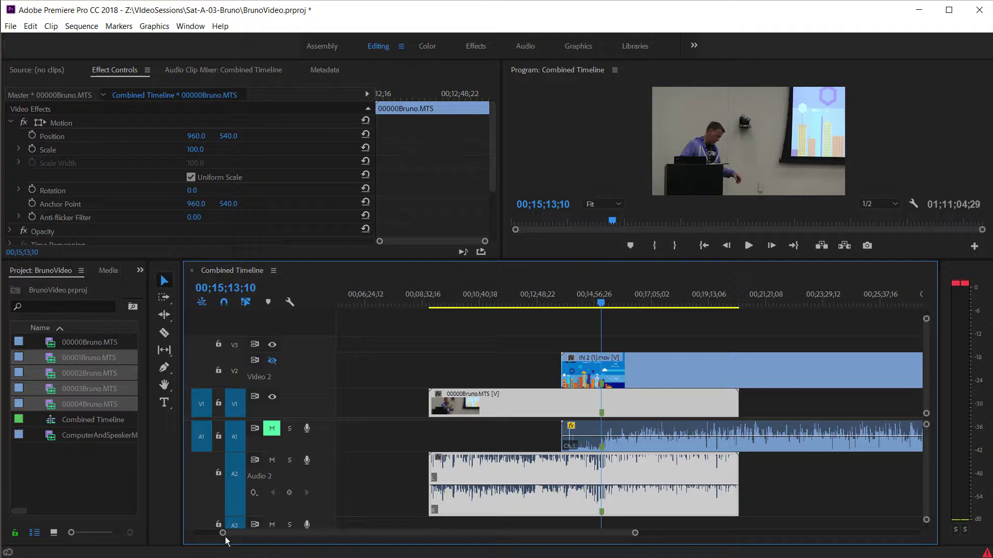
pyautogui.moveTo(222, 533); pyautogui.dragTo(359, 551)
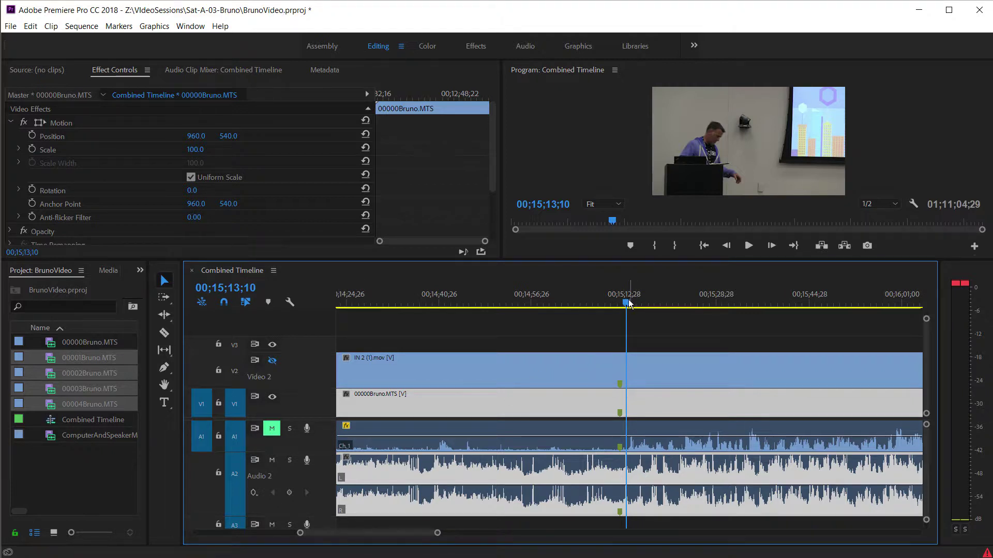
pyautogui.moveTo(630, 304); pyautogui.dragTo(603, 309)
pyautogui.press('space')
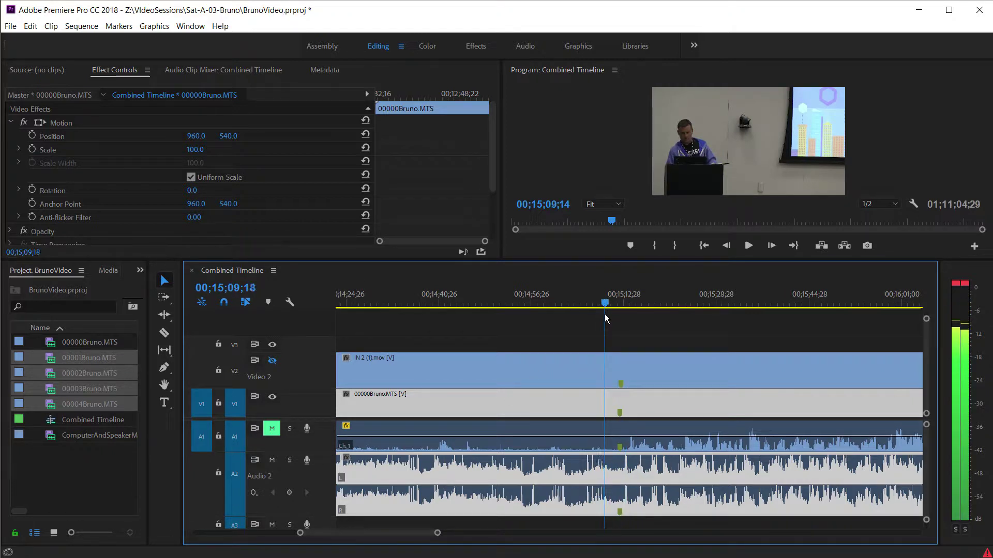
pyautogui.click(436, 304)
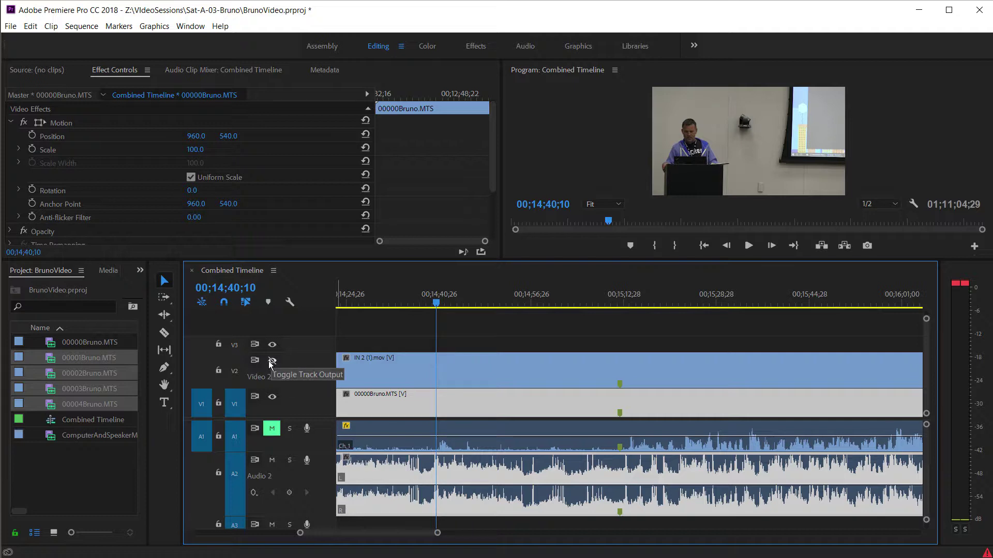
pyautogui.click(748, 247)
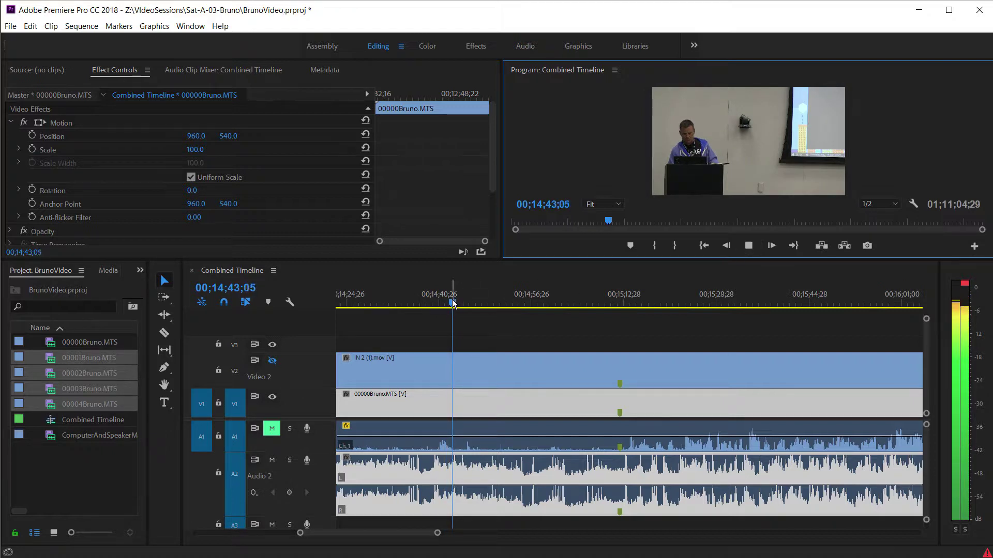
pyautogui.moveTo(452, 302); pyautogui.dragTo(623, 326)
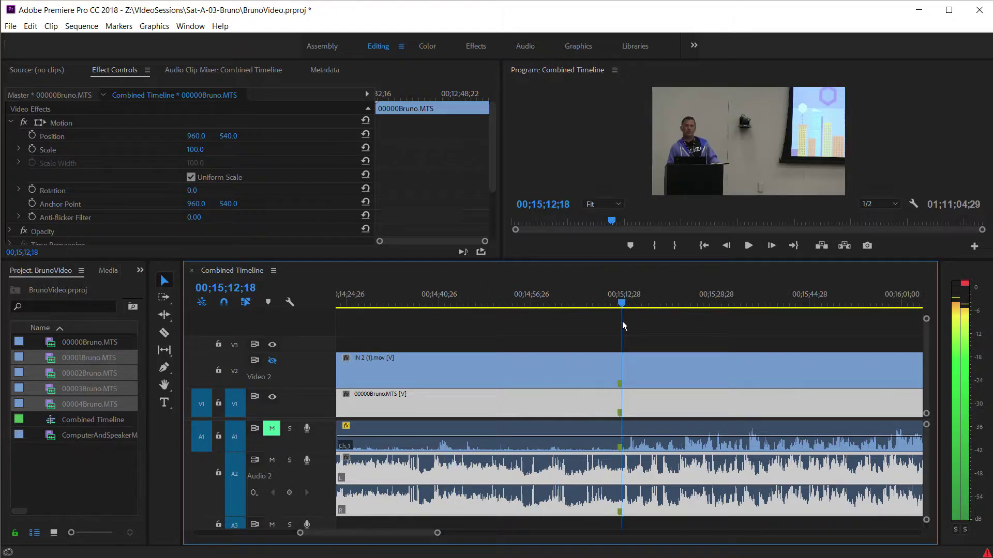
pyautogui.click(749, 246)
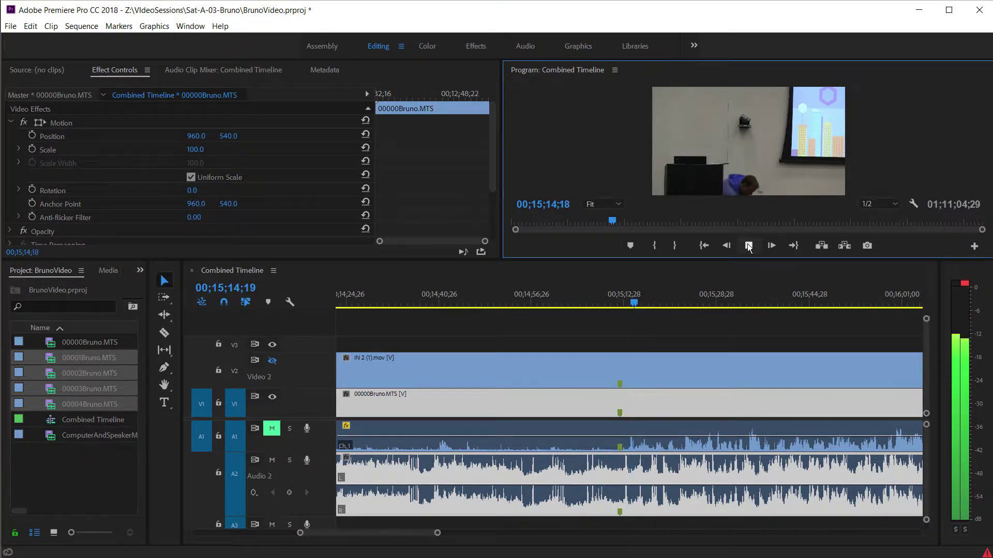
pyautogui.click(748, 246)
pyautogui.moveTo(635, 304); pyautogui.dragTo(630, 317)
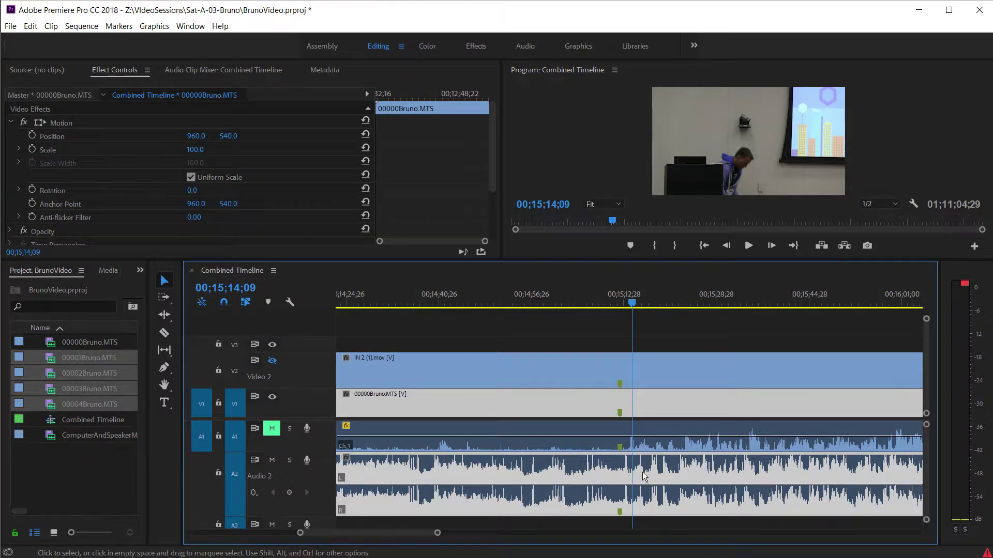
pyautogui.press('space')
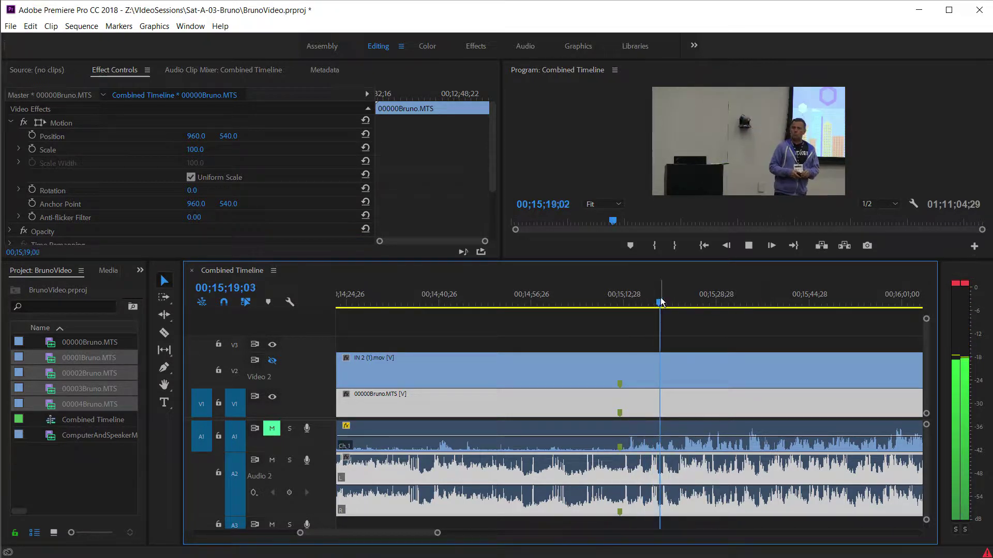
pyautogui.click(629, 306)
pyautogui.moveTo(629, 306); pyautogui.dragTo(588, 318)
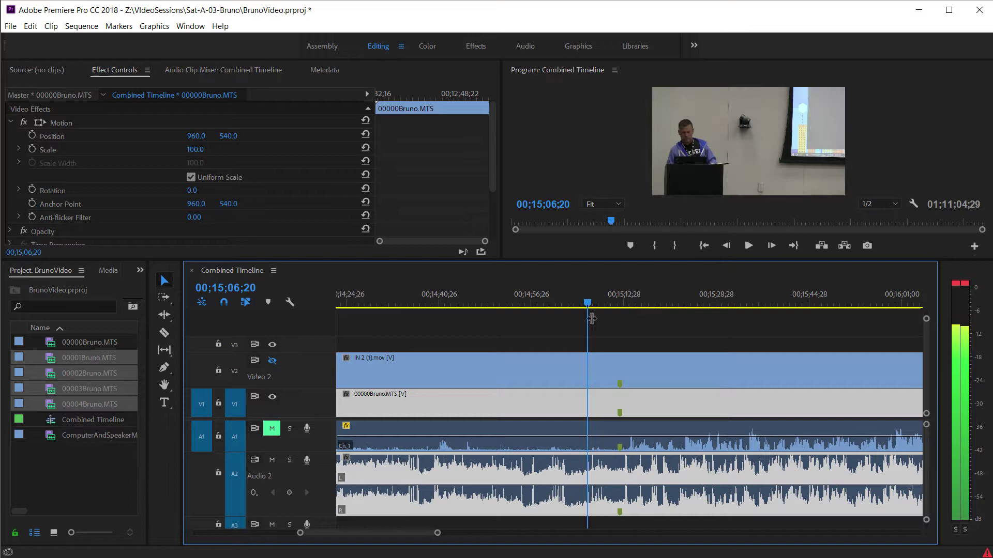
pyautogui.press('space')
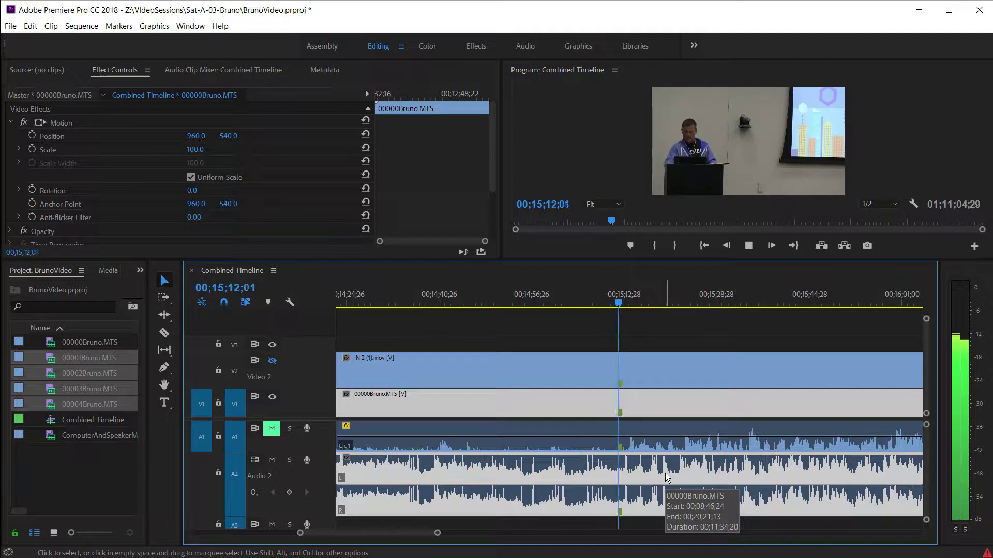
pyautogui.press('space')
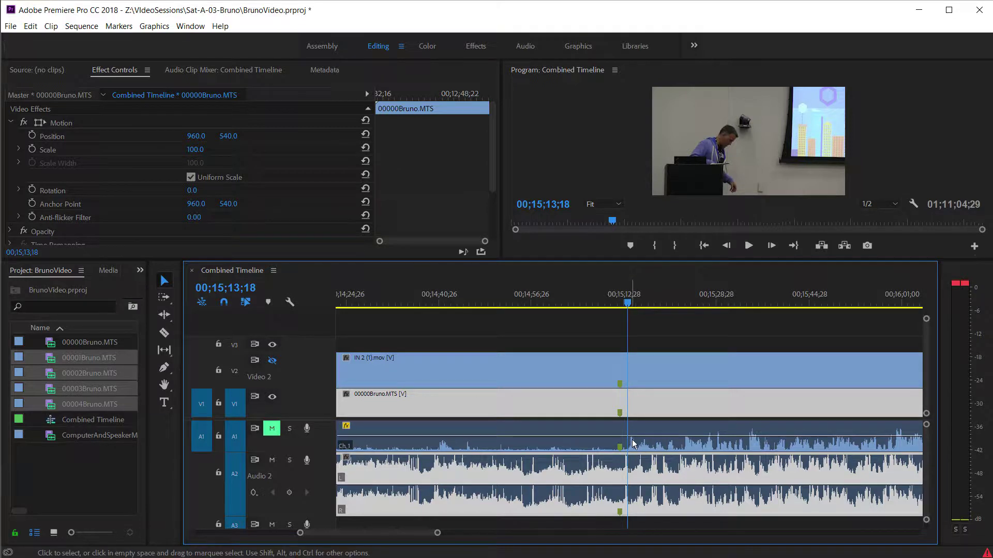
# - Unmute A1 and play back the mic audio, stopping at 00;15;14;18
pyautogui.click(275, 432)
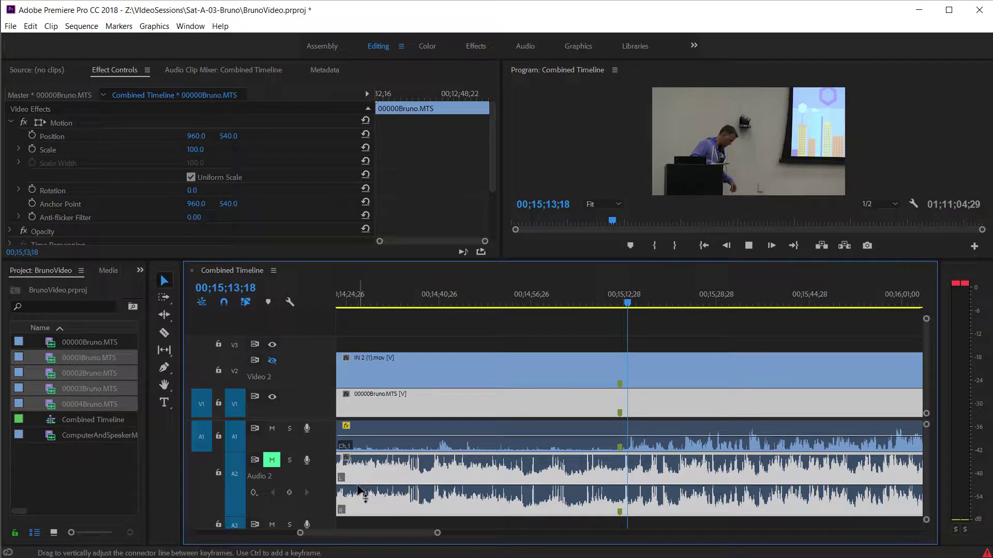
pyautogui.press('space')
pyautogui.press('space')
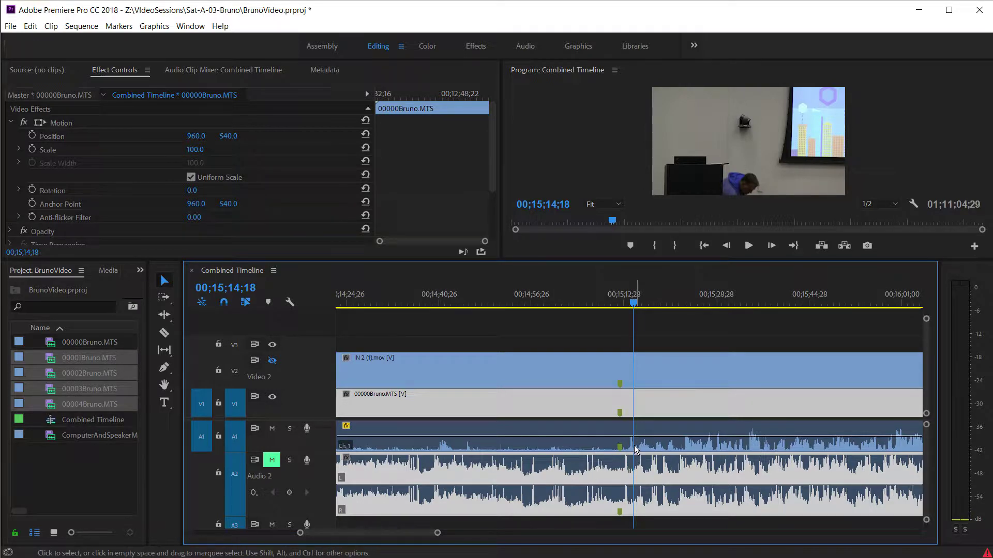
pyautogui.moveTo(306, 533); pyautogui.dragTo(306, 536)
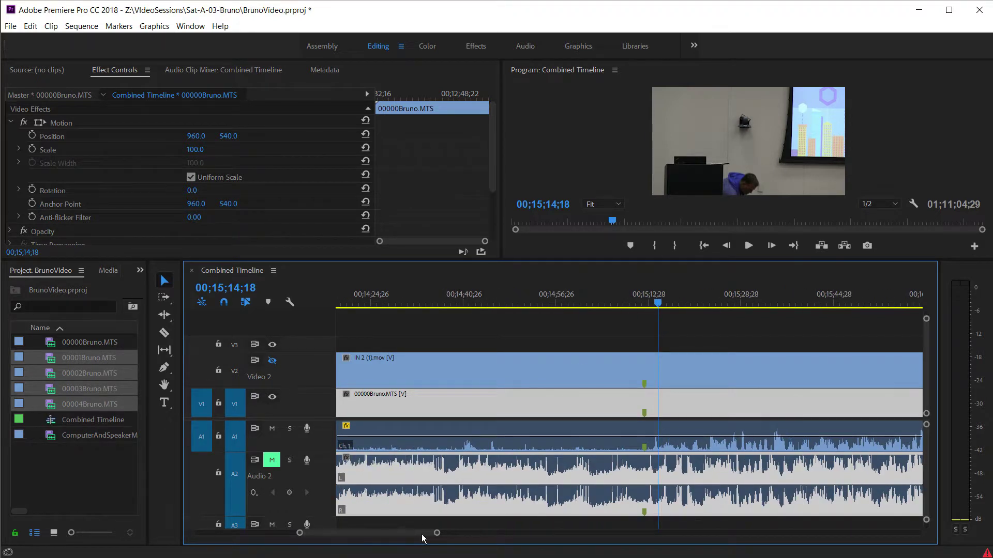
# - From 00;15;13;16, shift the 00000Bruno.MTS clips about 26 frames later and replay to confirm sync
pyautogui.click(652, 305)
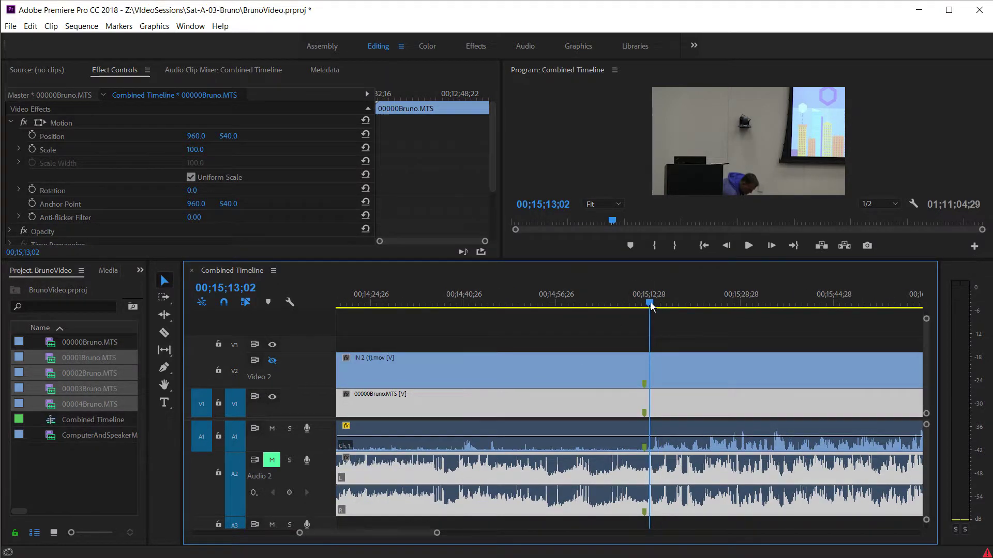
pyautogui.press('=')
pyautogui.moveTo(593, 469); pyautogui.dragTo(609, 471)
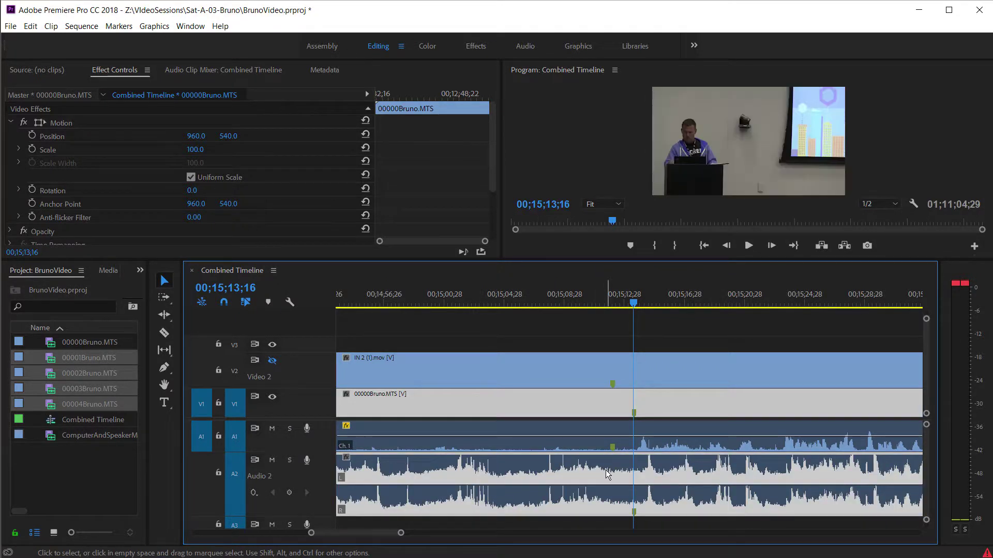
pyautogui.press('=')
pyautogui.moveTo(710, 471); pyautogui.dragTo(729, 474)
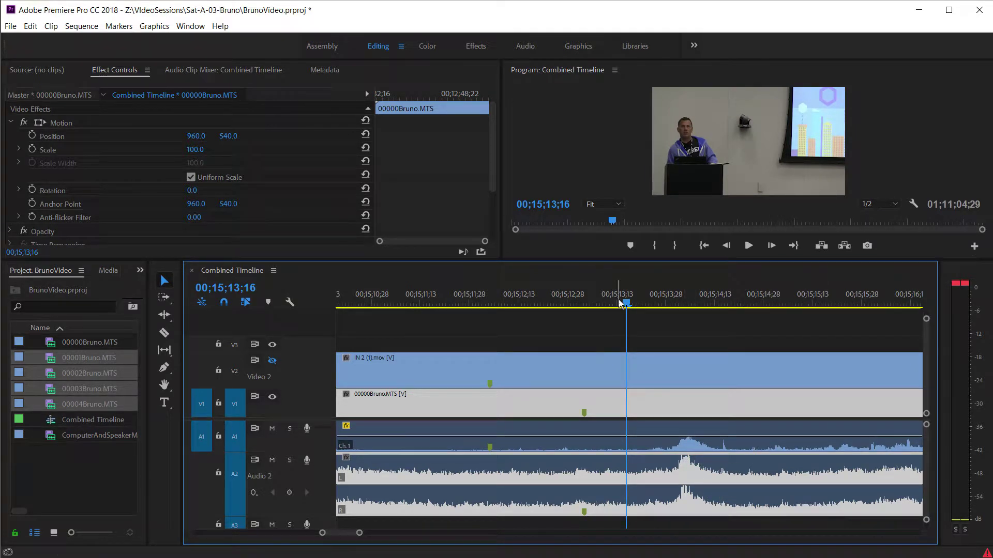
pyautogui.moveTo(625, 301)
pyautogui.mouseDown()
pyautogui.moveTo(681, 301)
pyautogui.moveTo(630, 318)
pyautogui.mouseUp()
pyautogui.press('space')
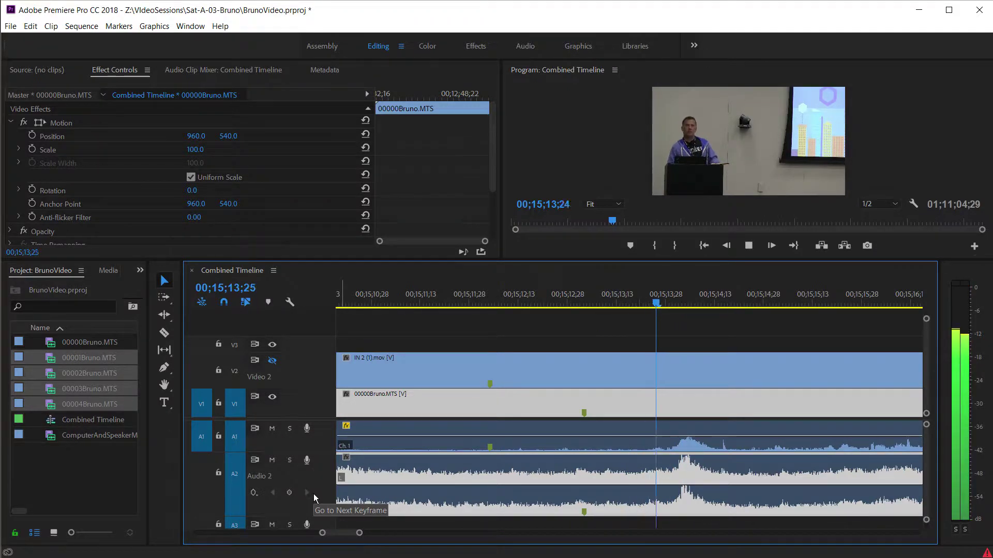
pyautogui.press('space')
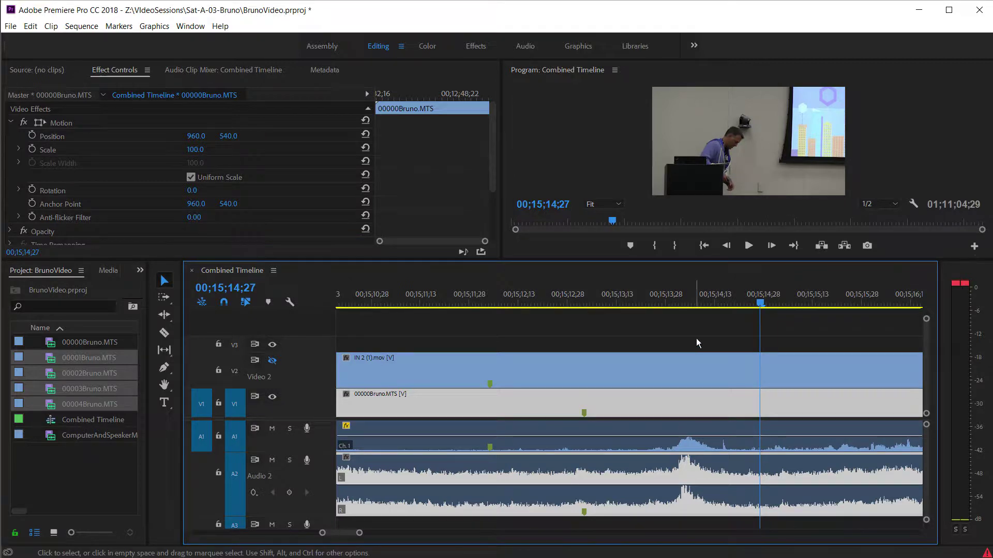
# - Razor-cut the IN 2 (1).mov and 00000Bruno.MTS clips at 00;15;11;20
pyautogui.moveTo(762, 305); pyautogui.dragTo(445, 316)
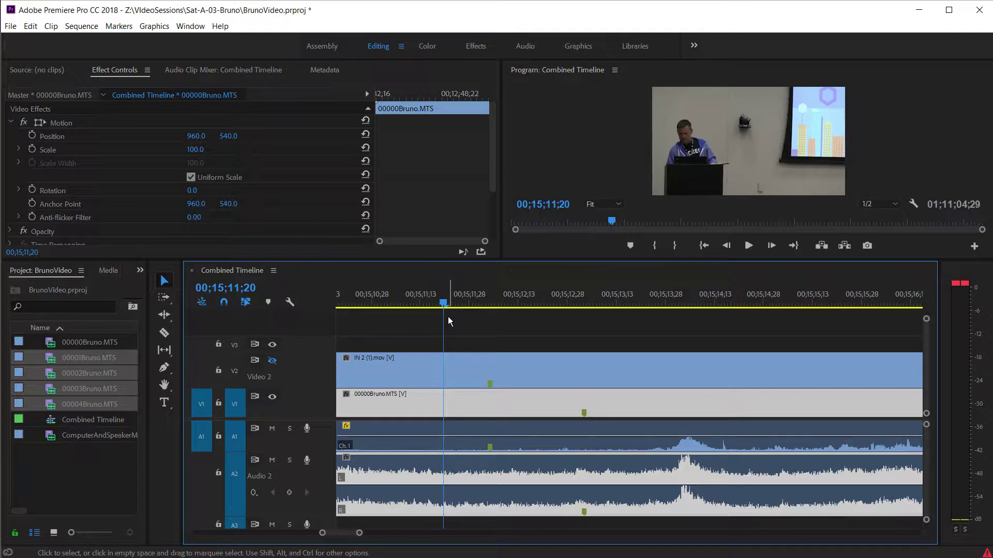
pyautogui.press('c')
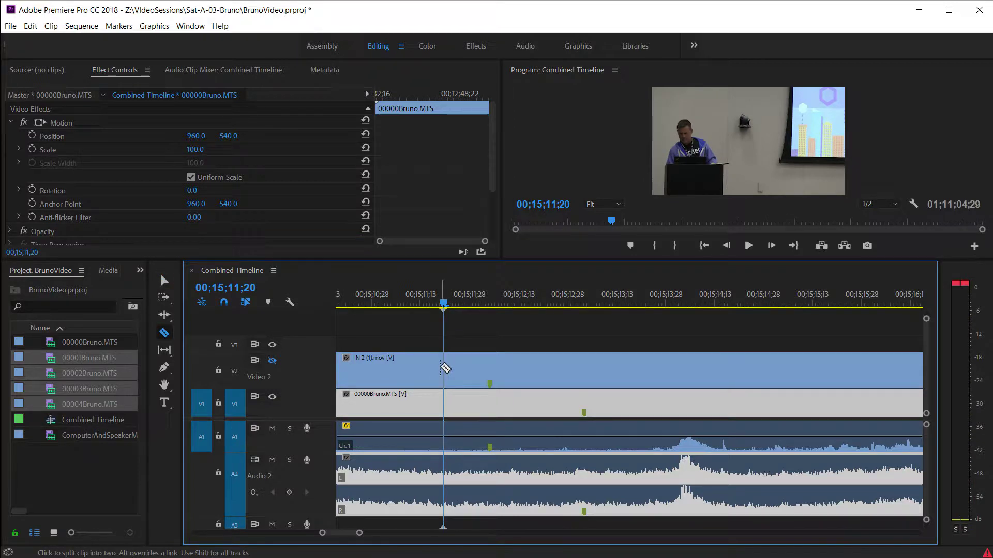
pyautogui.click(446, 369)
pyautogui.click(450, 439)
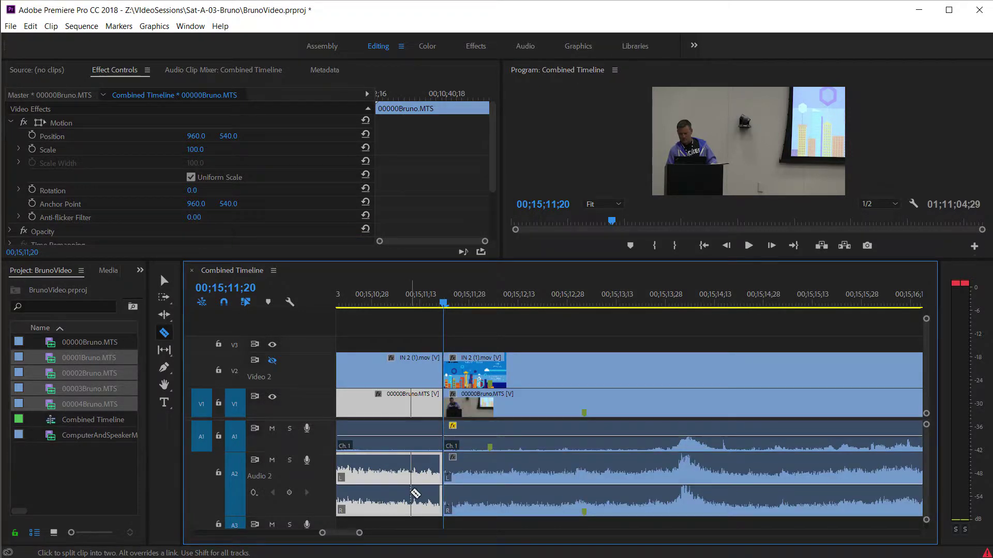
# - Return to the Selection tool and delete all clip parts before the 00;15;11;20 cut
pyautogui.press('v')
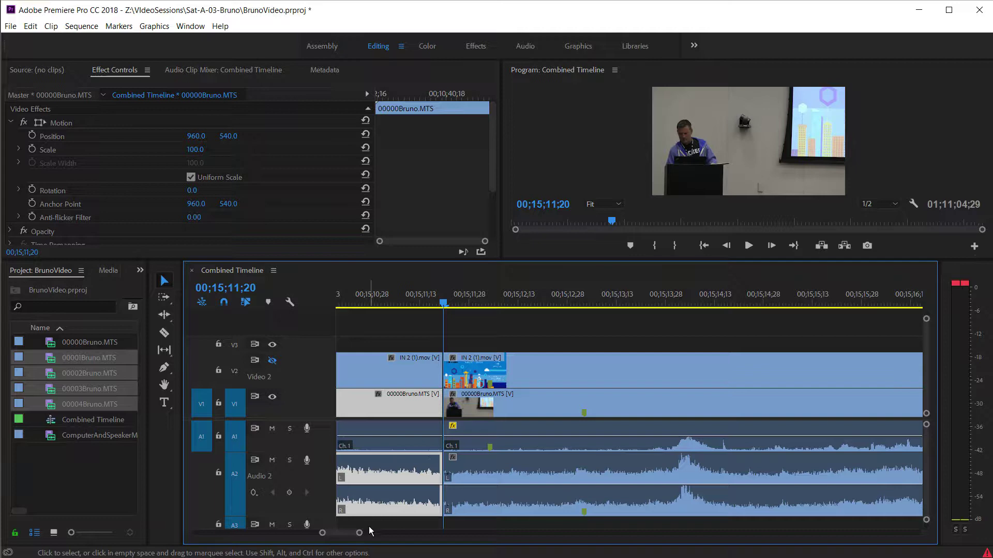
pyautogui.moveTo(358, 533); pyautogui.dragTo(521, 540)
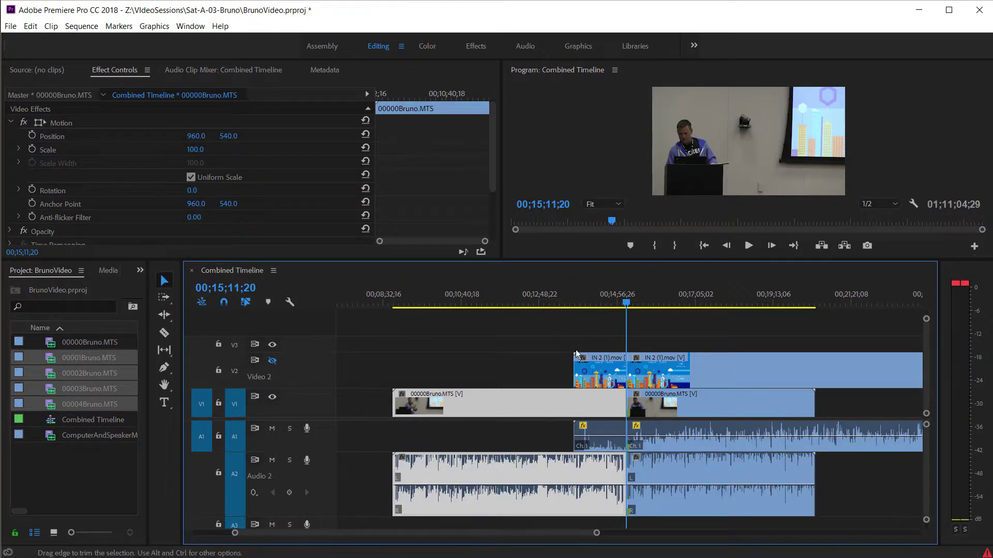
pyautogui.moveTo(595, 342); pyautogui.dragTo(511, 526)
pyautogui.press('Delete')
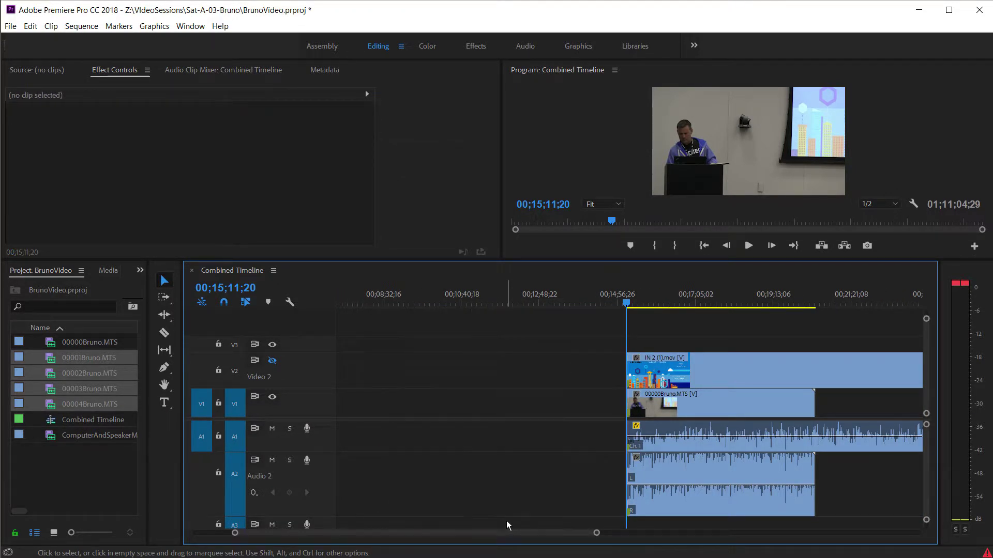
# - Drag all remaining clips to 00;00;00;00 and send the playhead to the start
pyautogui.moveTo(620, 510); pyautogui.dragTo(815, 425)
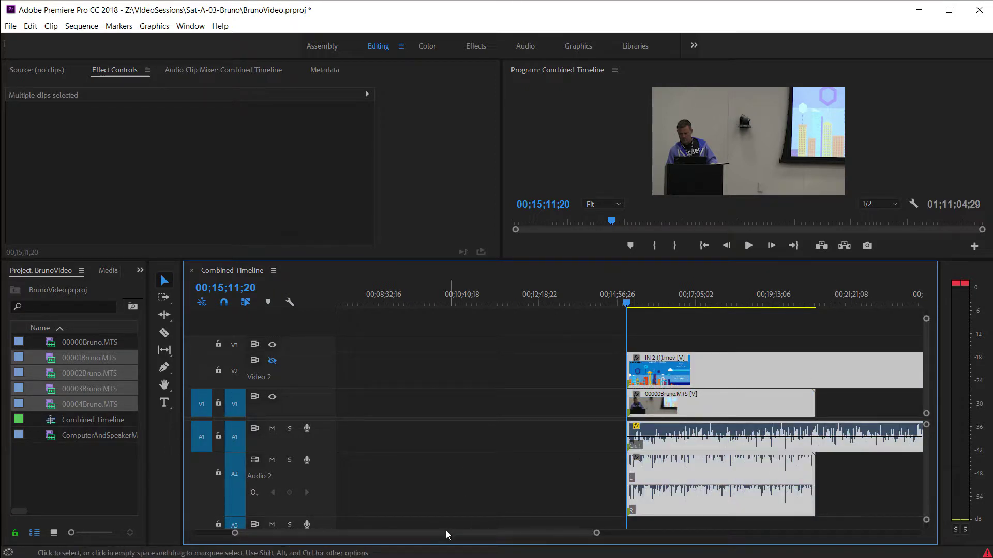
pyautogui.moveTo(445, 535); pyautogui.dragTo(377, 534)
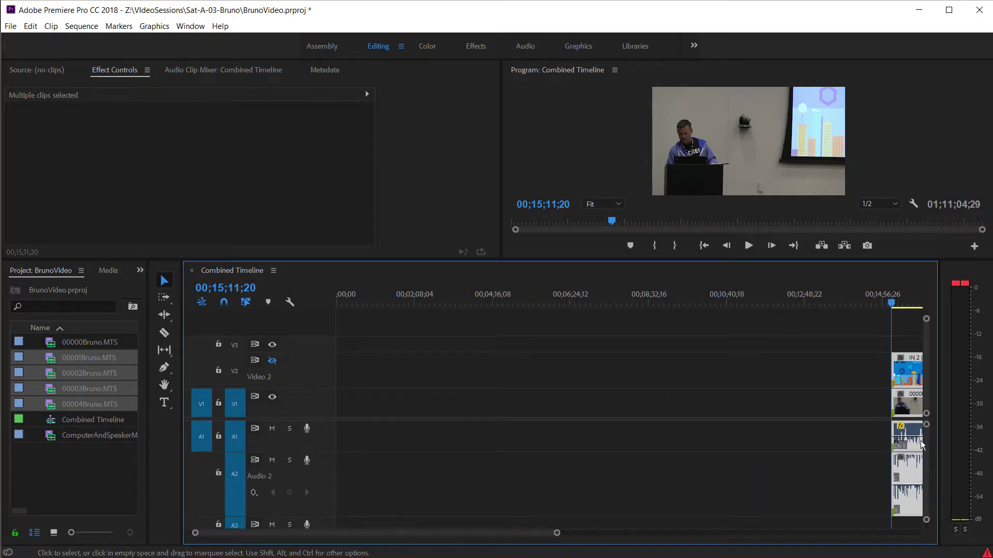
pyautogui.moveTo(922, 445); pyautogui.dragTo(337, 487)
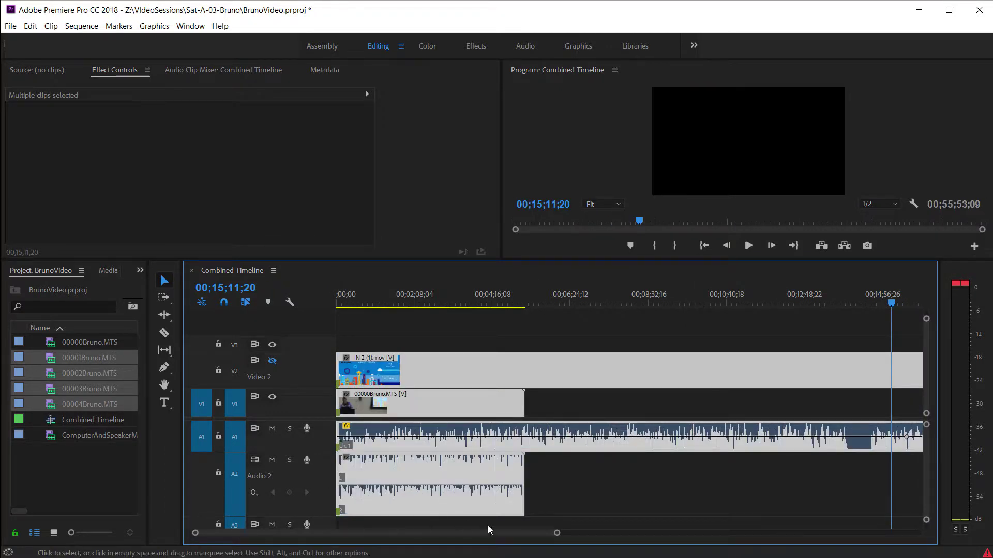
pyautogui.moveTo(557, 533); pyautogui.dragTo(708, 533)
pyautogui.moveTo(576, 303); pyautogui.dragTo(430, 304)
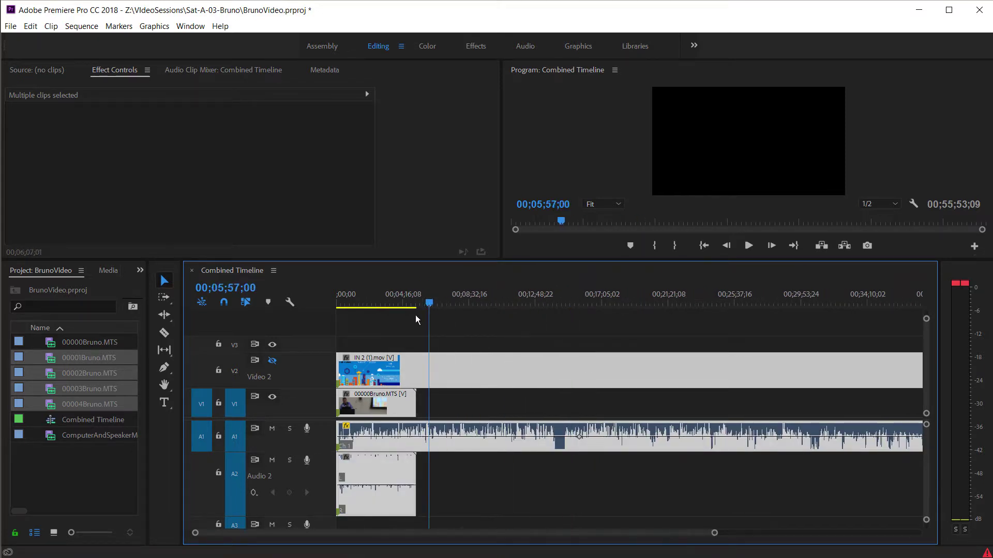
pyautogui.press('Home')
pyautogui.moveTo(714, 534); pyautogui.dragTo(225, 533)
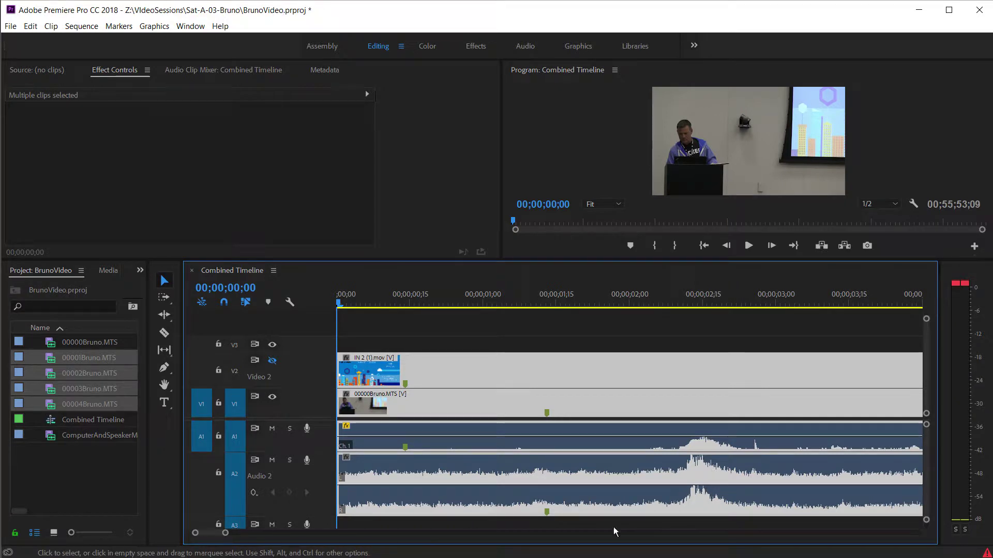
# - Play from 00;00;25;18 and mute the Audio 2 camera track to check sync against the mic
pyautogui.moveTo(226, 534); pyautogui.dragTo(257, 534)
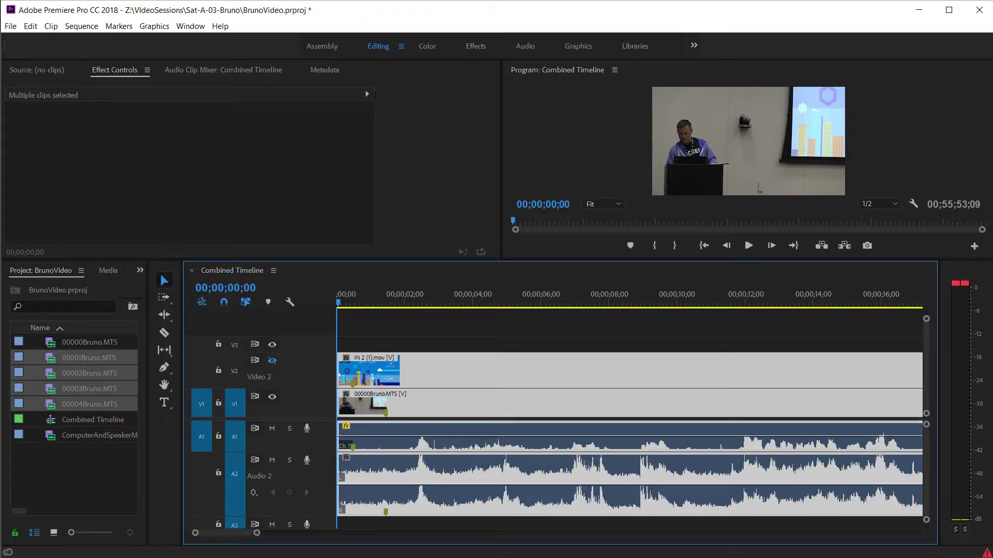
pyautogui.moveTo(258, 534); pyautogui.dragTo(287, 534)
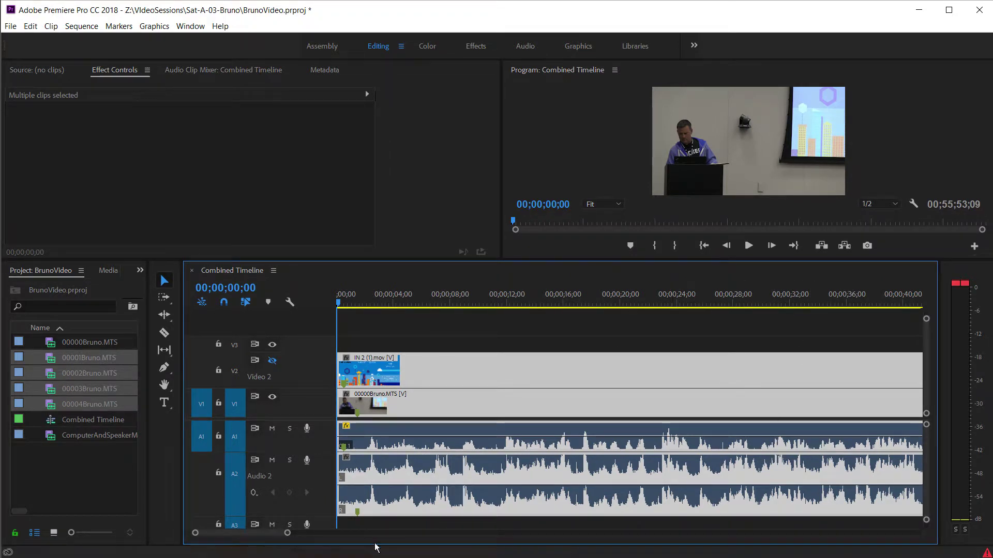
pyautogui.click(699, 297)
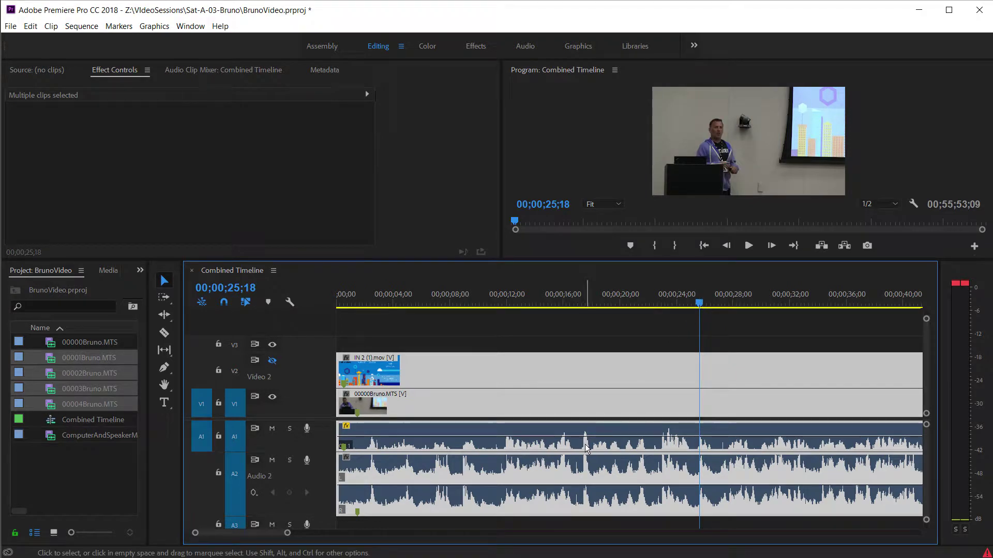
pyautogui.press('space')
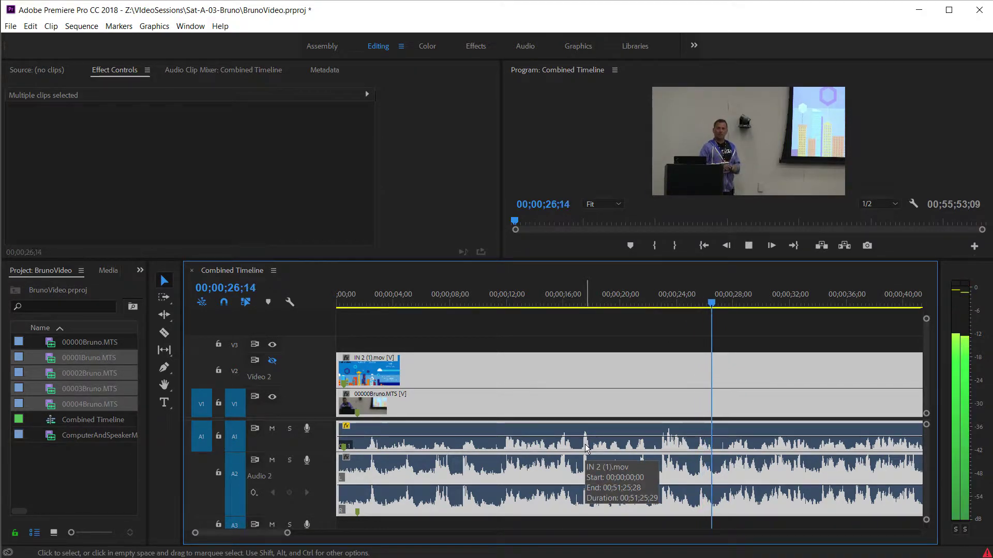
pyautogui.click(271, 460)
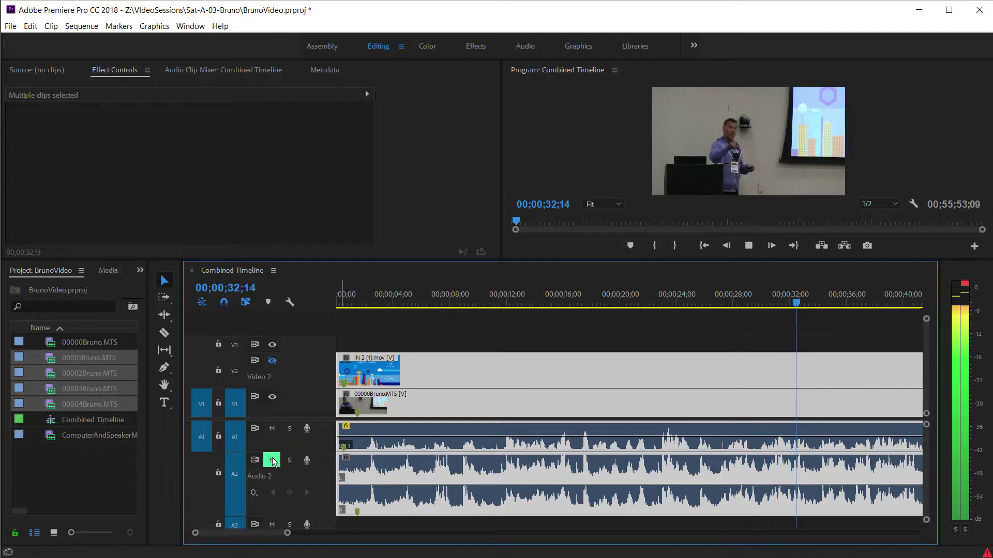
pyautogui.press('space')
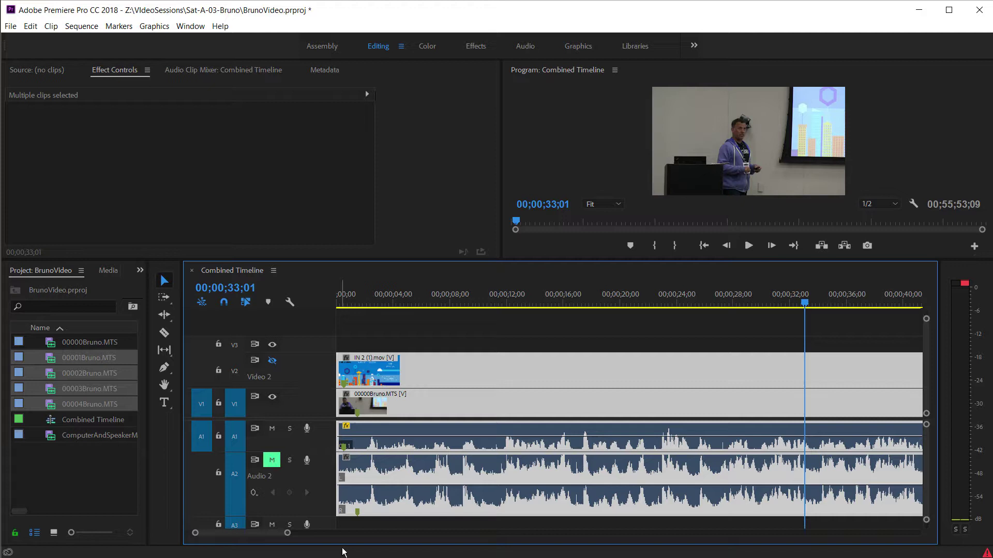
pyautogui.moveTo(269, 538); pyautogui.dragTo(306, 551)
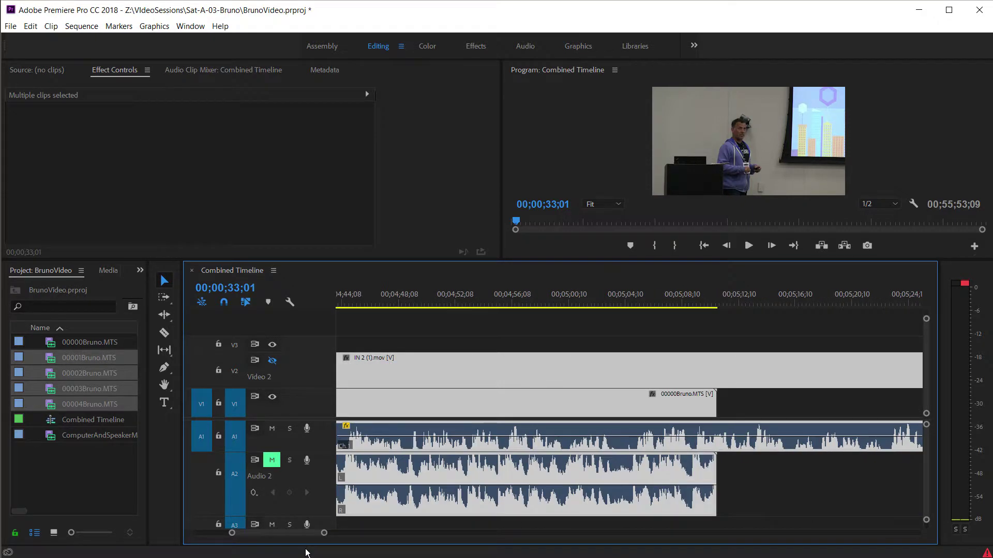
# - Play from about 00;04;48, near the end of 00000Bruno.MTS, to compare camera and mic audio
pyautogui.click(715, 300)
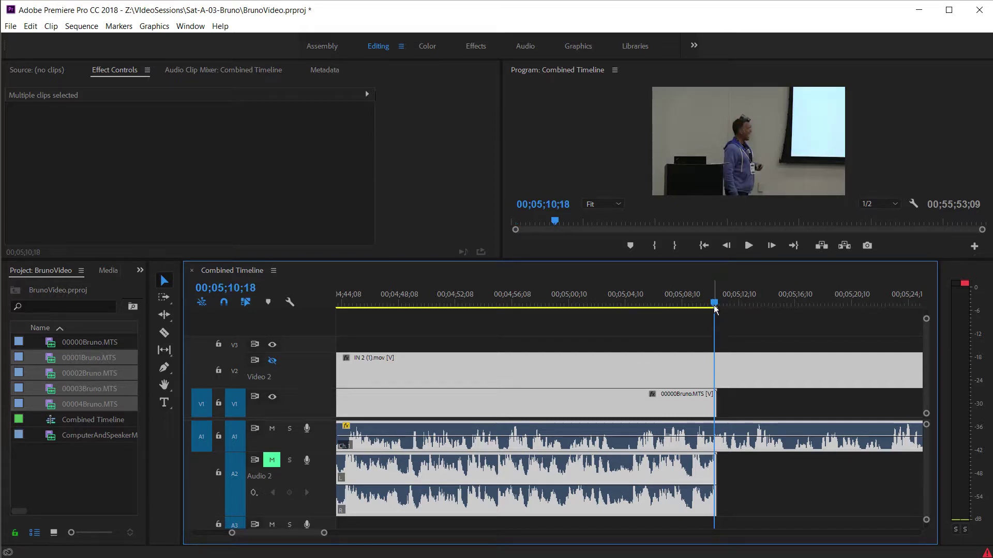
pyautogui.moveTo(717, 304); pyautogui.dragTo(410, 335)
pyautogui.press('space')
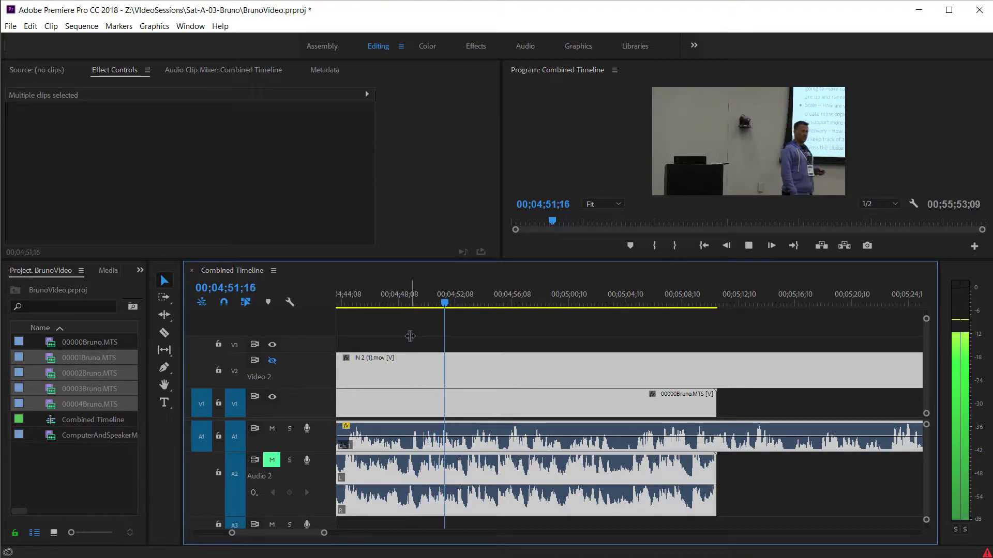
pyautogui.press('space')
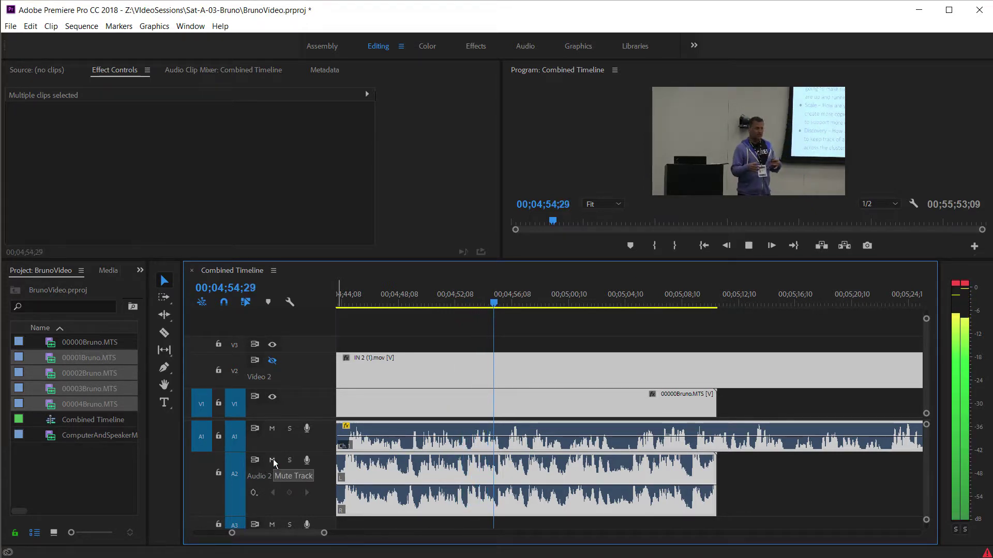
pyautogui.press('space')
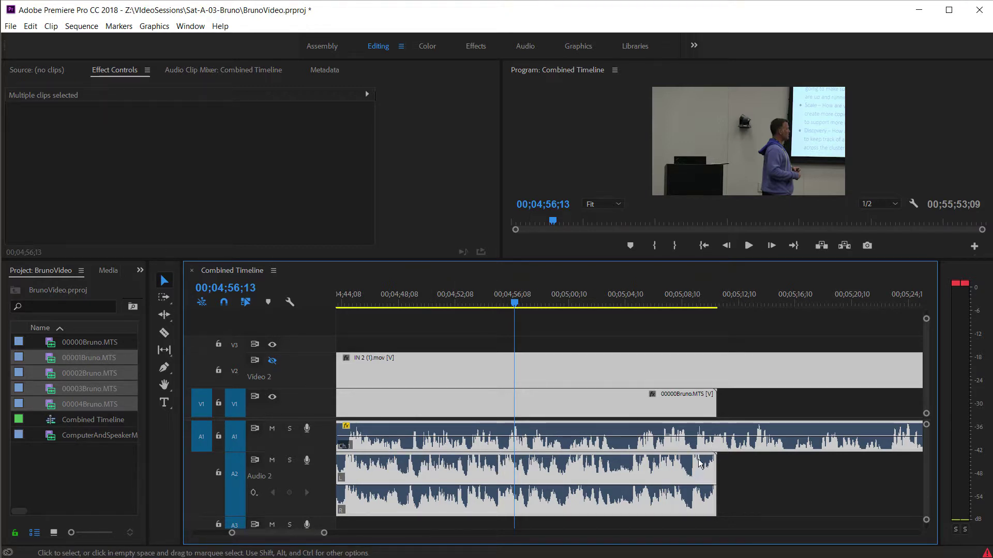
# - Rate-stretch 00000Bruno.MTS 15 frames longer to 99.9% speed (00;05;11;04) with the Rate Stretch Tool
pyautogui.click(165, 316)
pyautogui.click(244, 343)
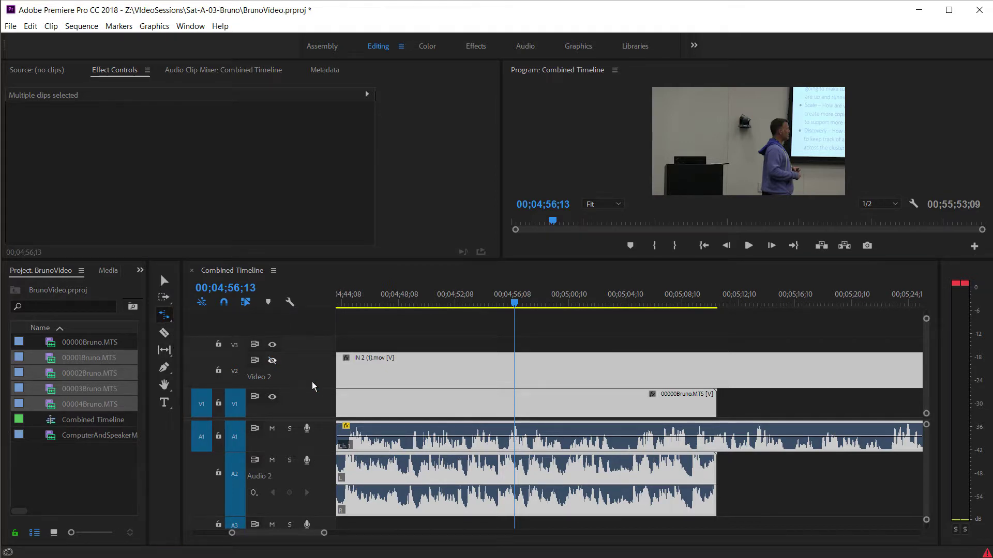
pyautogui.press('v')
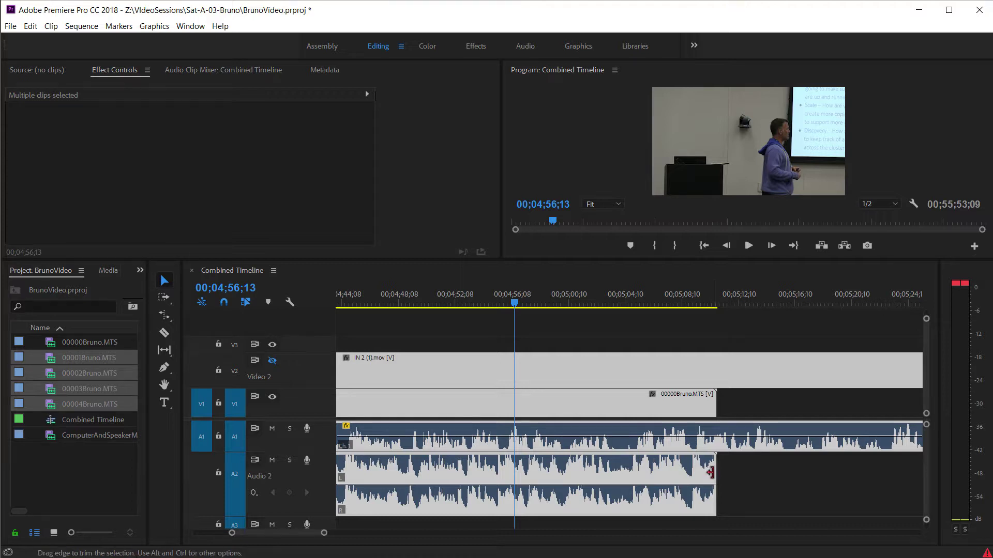
pyautogui.click(709, 479)
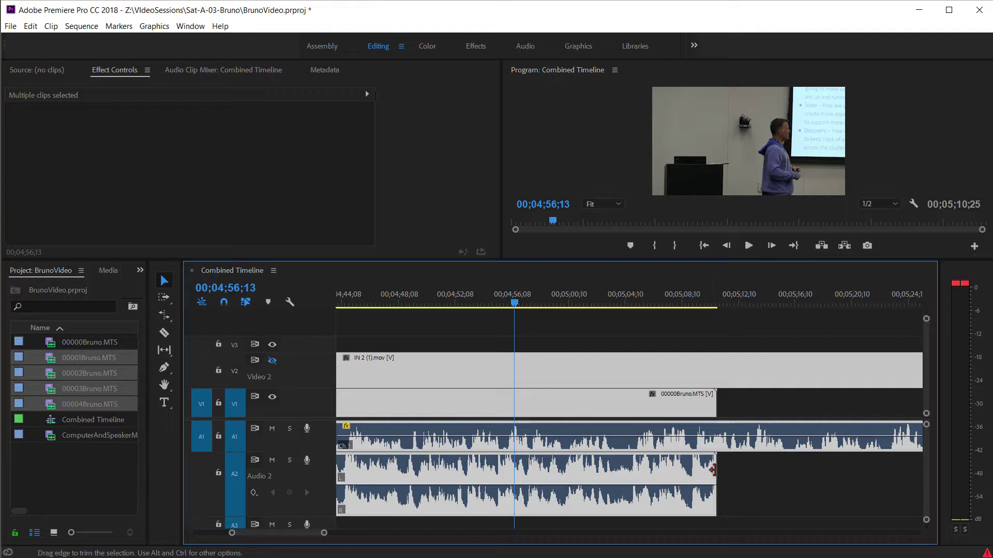
pyautogui.rightClick(708, 470)
pyautogui.press('r')
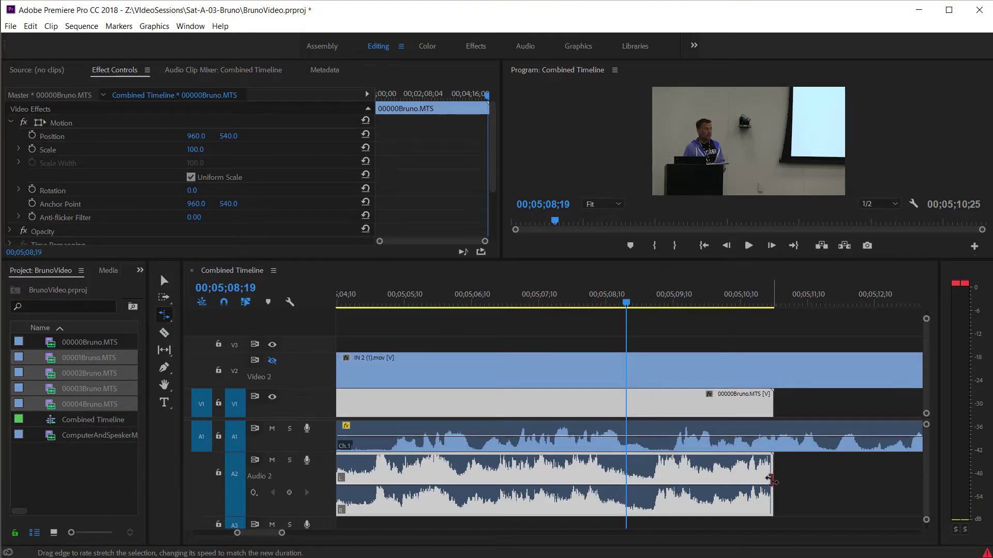
pyautogui.moveTo(773, 480)
pyautogui.mouseDown()
pyautogui.moveTo(804, 482)
pyautogui.moveTo(791, 485)
pyautogui.mouseUp()
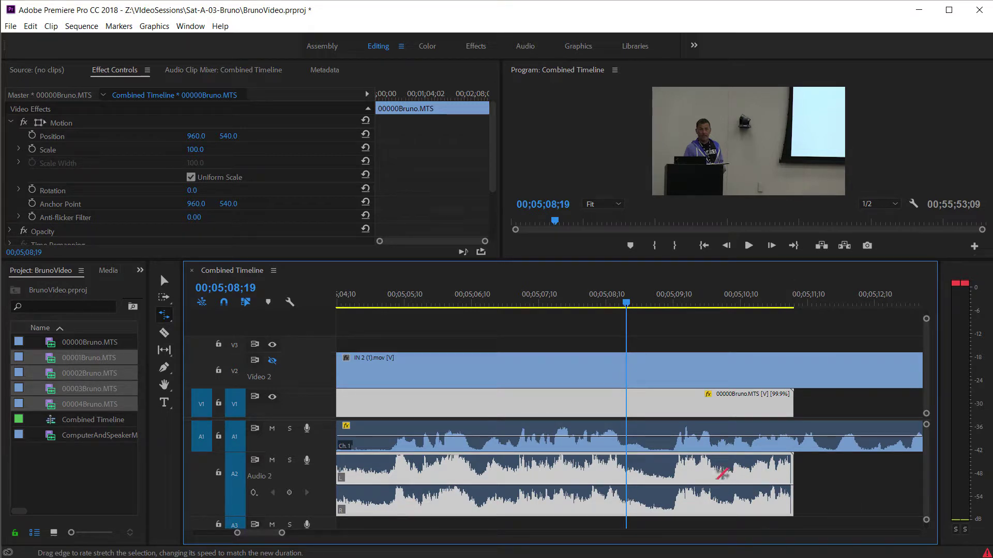
pyautogui.press('v')
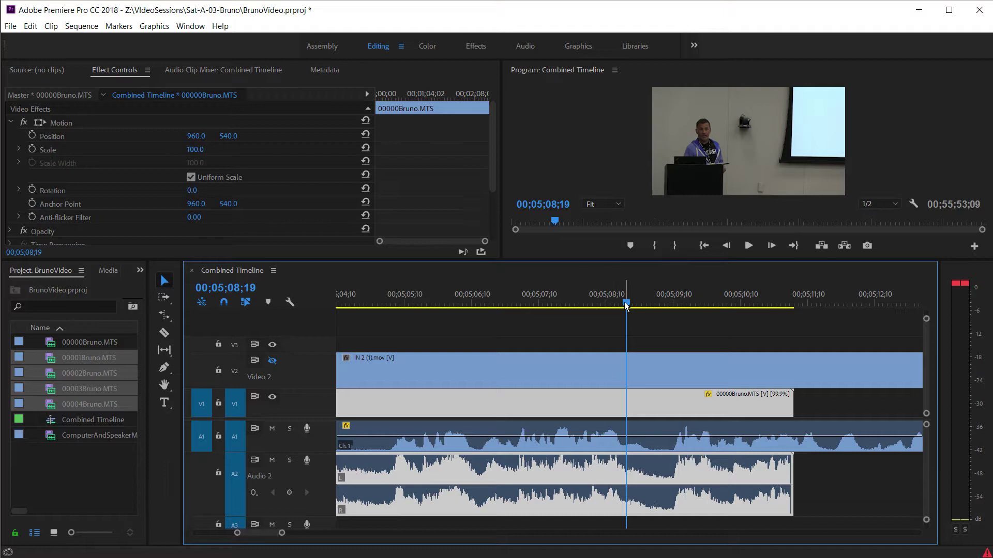
pyautogui.moveTo(626, 305); pyautogui.dragTo(390, 305)
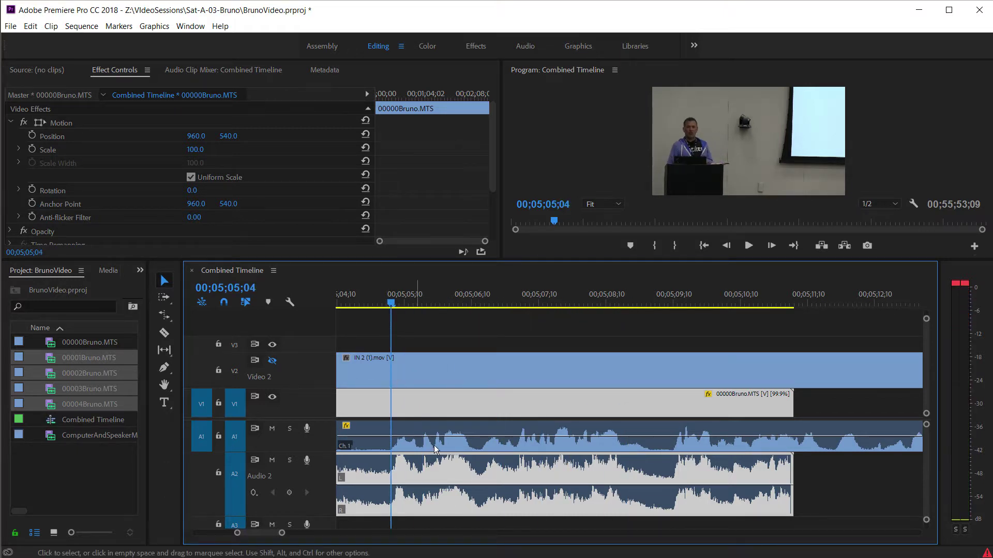
pyautogui.press('space')
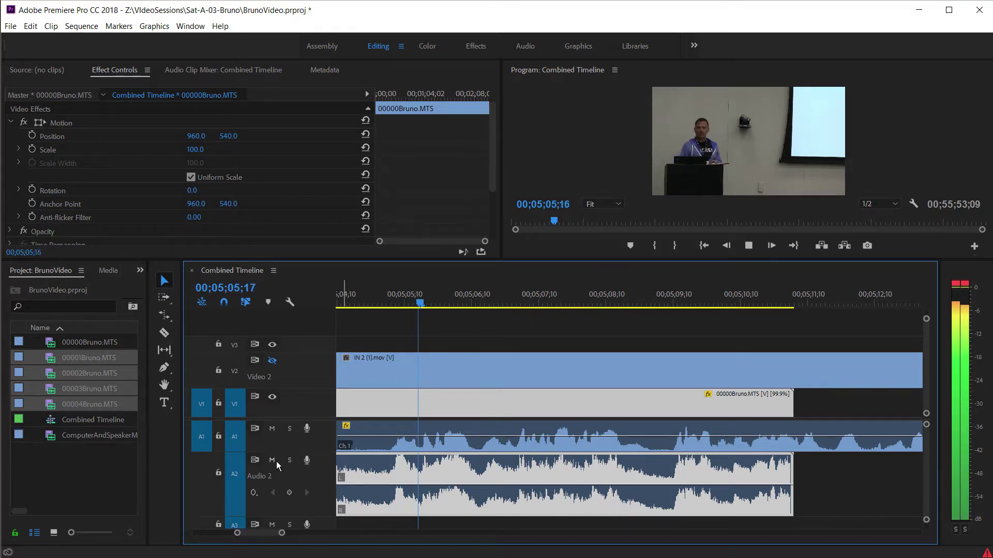
pyautogui.click(272, 461)
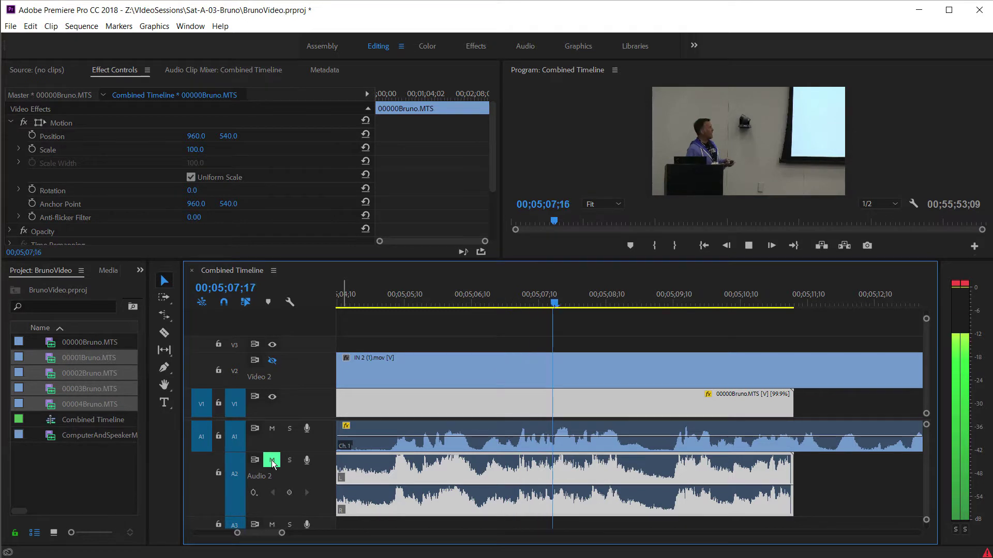
pyautogui.click(272, 460)
pyautogui.click(272, 460)
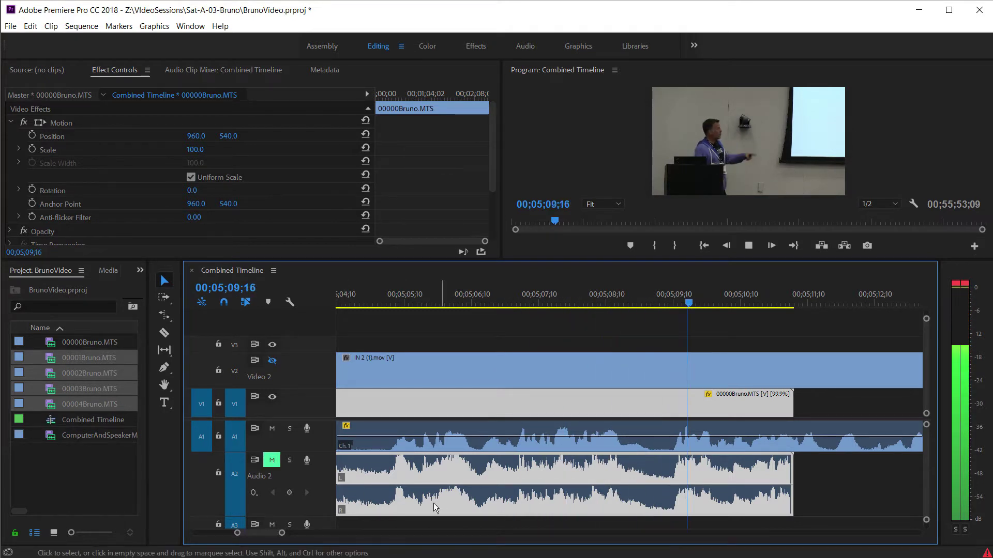
pyautogui.press('space')
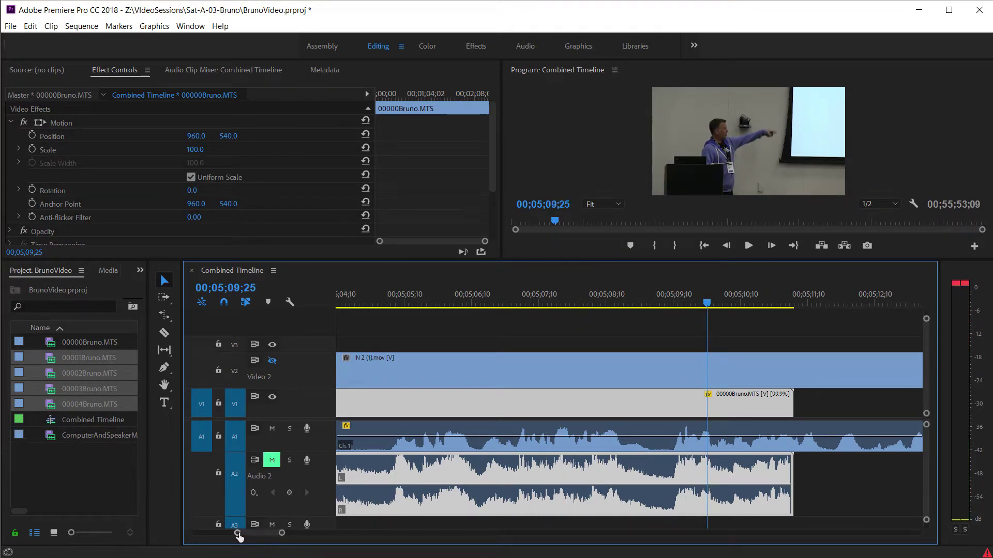
pyautogui.moveTo(239, 538); pyautogui.dragTo(184, 538)
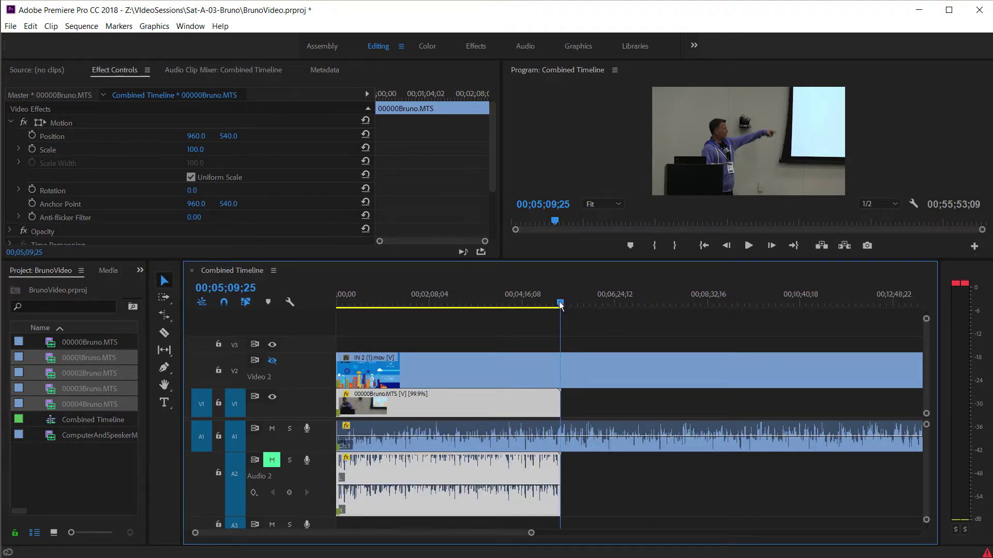
pyautogui.moveTo(560, 305); pyautogui.dragTo(321, 328)
pyautogui.click(538, 538)
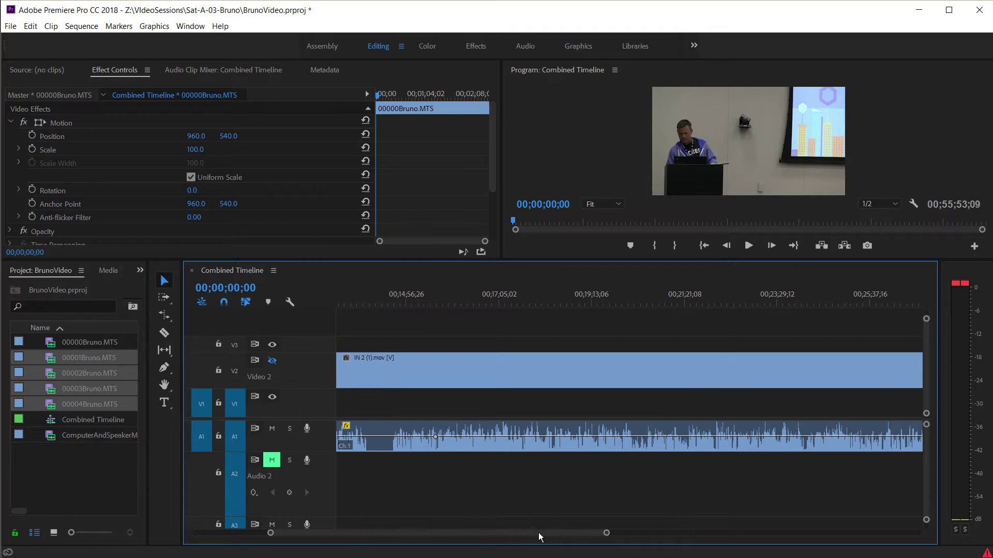
pyautogui.moveTo(610, 536); pyautogui.dragTo(283, 537)
pyautogui.press('Home')
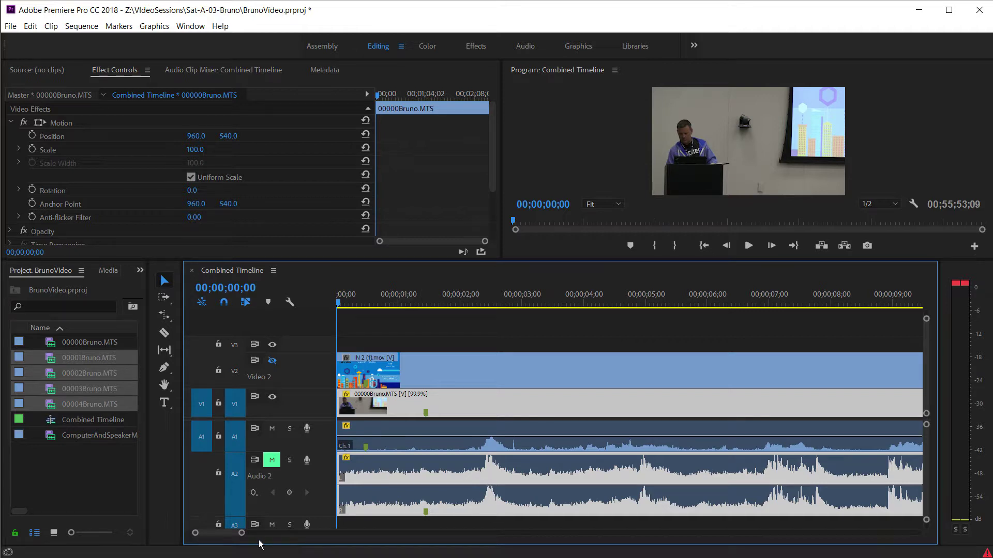
pyautogui.moveTo(241, 534); pyautogui.dragTo(590, 534)
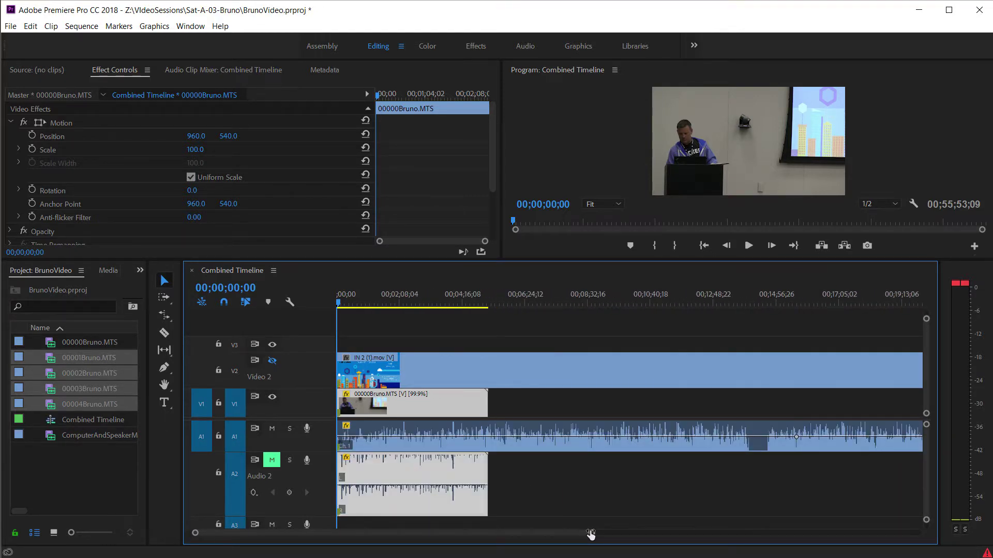
pyautogui.click(543, 495)
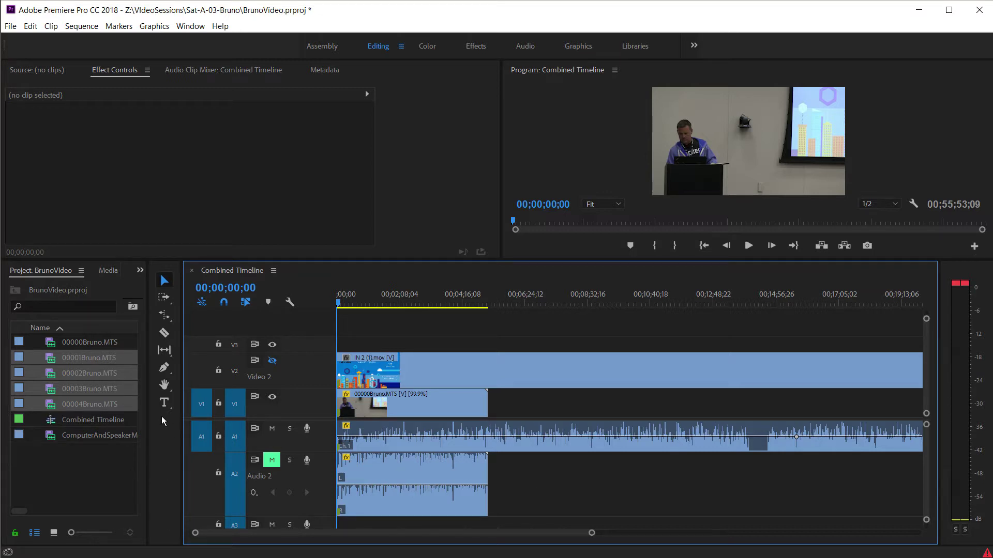
# - Place 00001Bruno.MTS after the first clip, move its video to V1, and zoom to the 00;05;13;10 join
pyautogui.click(52, 356)
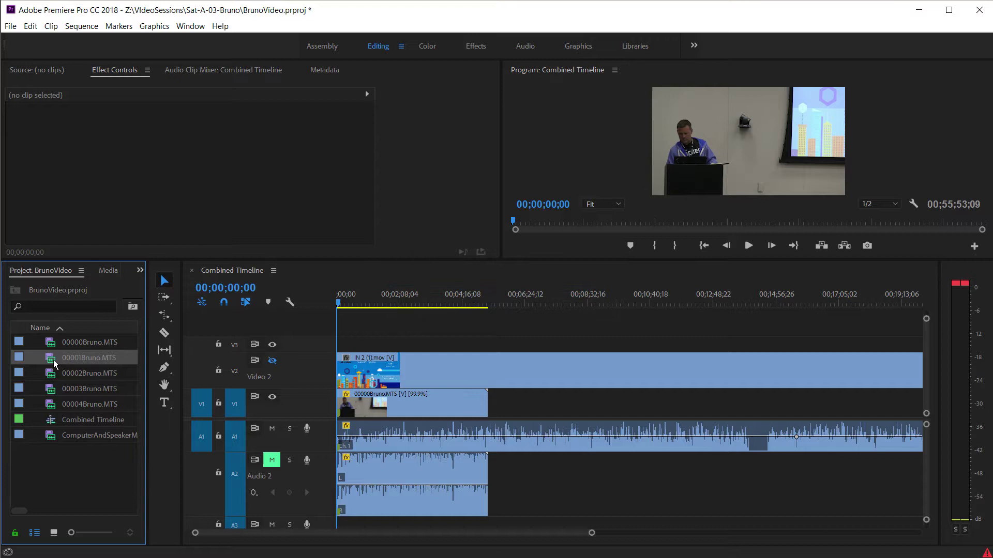
pyautogui.moveTo(52, 360); pyautogui.dragTo(503, 522)
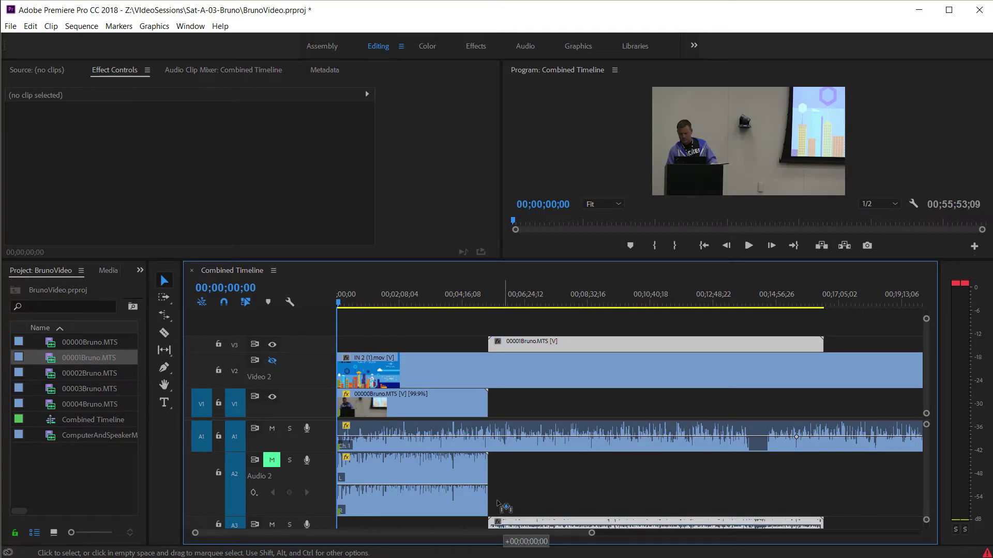
pyautogui.moveTo(538, 346); pyautogui.dragTo(539, 403)
pyautogui.moveTo(341, 305); pyautogui.dragTo(492, 332)
pyautogui.moveTo(195, 533); pyautogui.dragTo(378, 538)
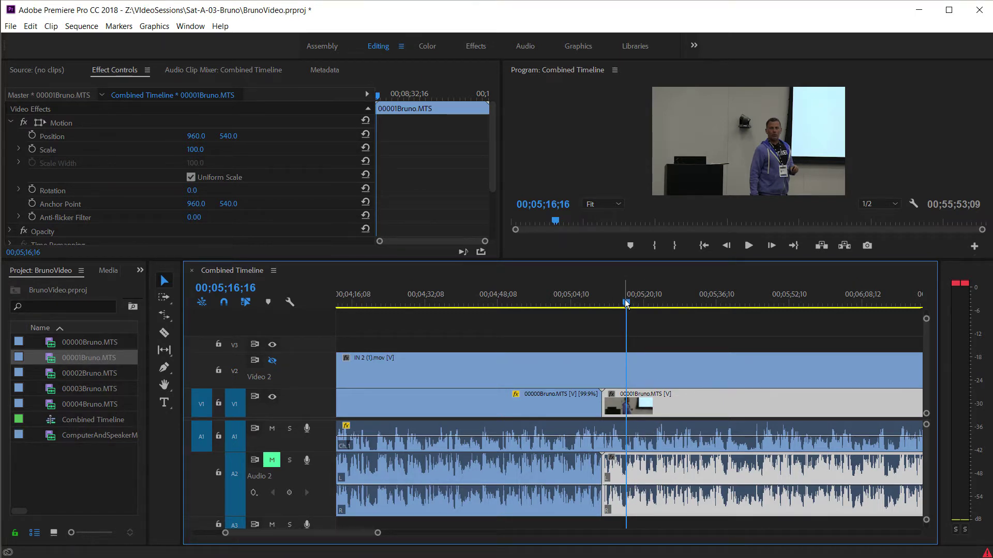
pyautogui.moveTo(626, 302); pyautogui.dragTo(611, 303)
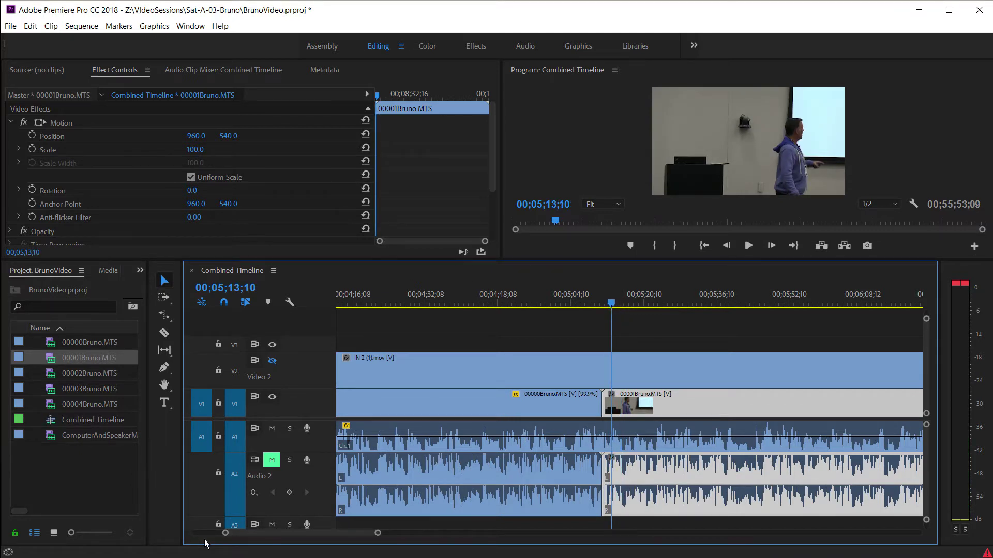
pyautogui.moveTo(225, 534); pyautogui.dragTo(282, 533)
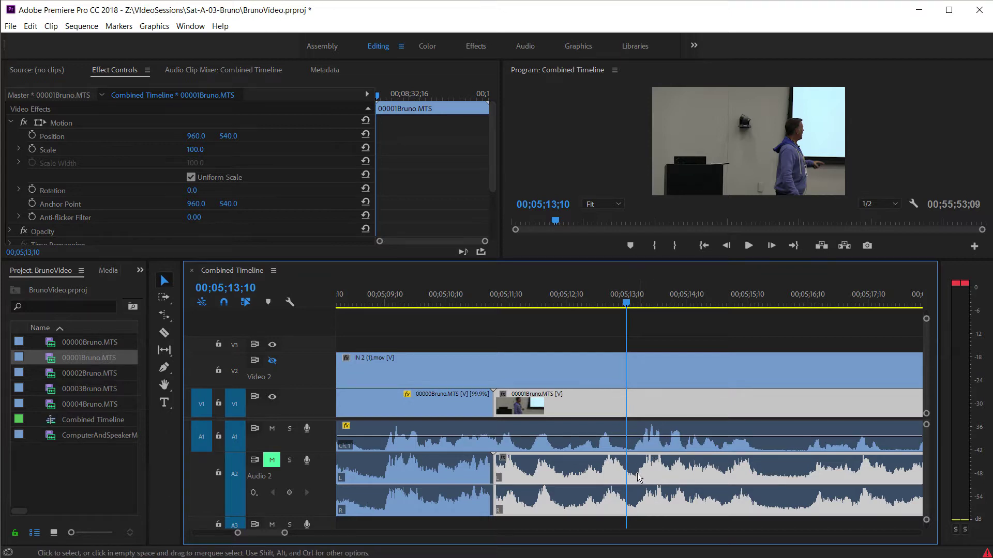
# - Play across the clip join, toggling Audio 2 mute to compare, ending with it unmuted
pyautogui.click(272, 460)
pyautogui.press('space')
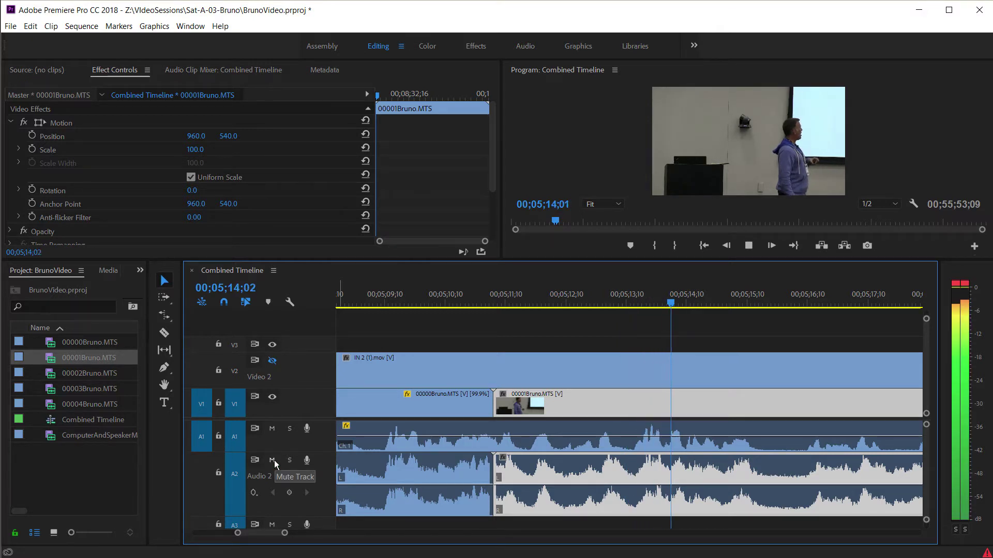
pyautogui.click(273, 461)
pyautogui.click(272, 461)
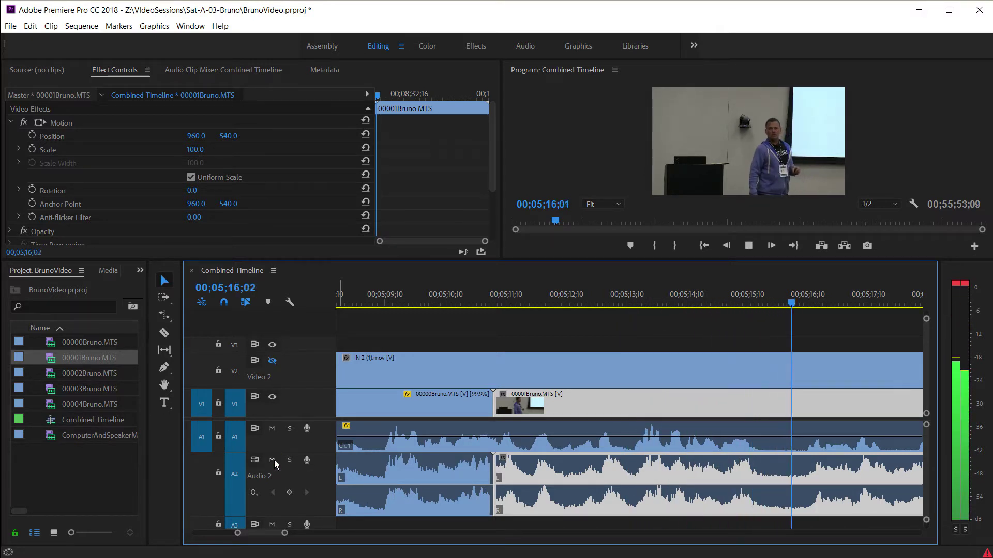
pyautogui.press('space')
# - Move the playhead to 00;16;31;17, just before 00001Bruno.MTS ends, and zoom in there
pyautogui.moveTo(287, 536); pyautogui.dragTo(600, 552)
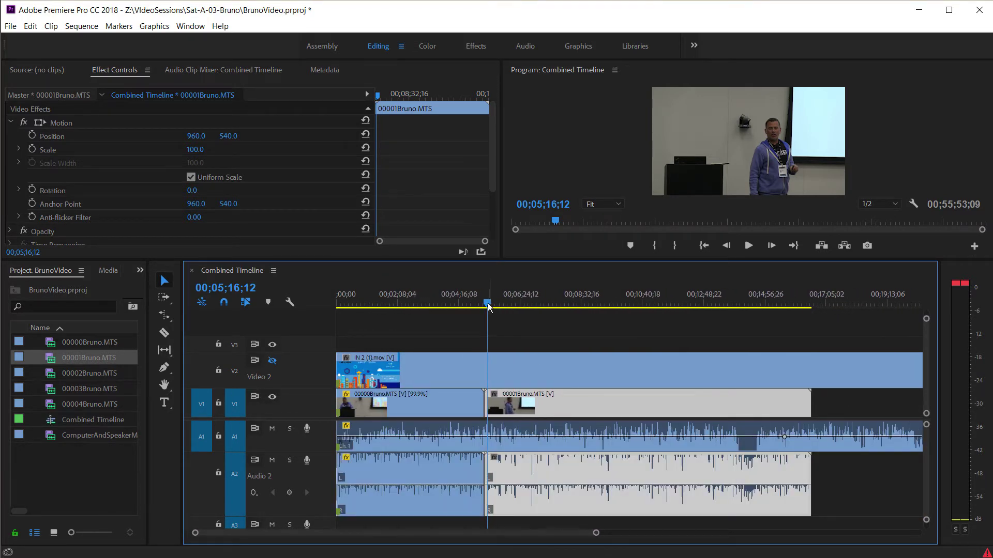
pyautogui.moveTo(487, 303); pyautogui.dragTo(810, 335)
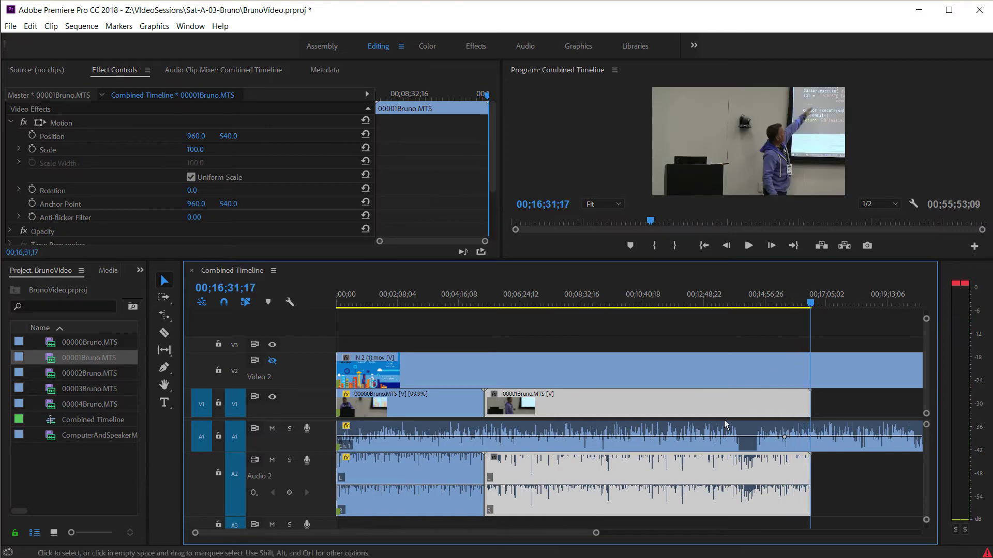
pyautogui.moveTo(192, 538)
pyautogui.mouseDown()
pyautogui.moveTo(275, 532)
pyautogui.moveTo(355, 551)
pyautogui.mouseUp()
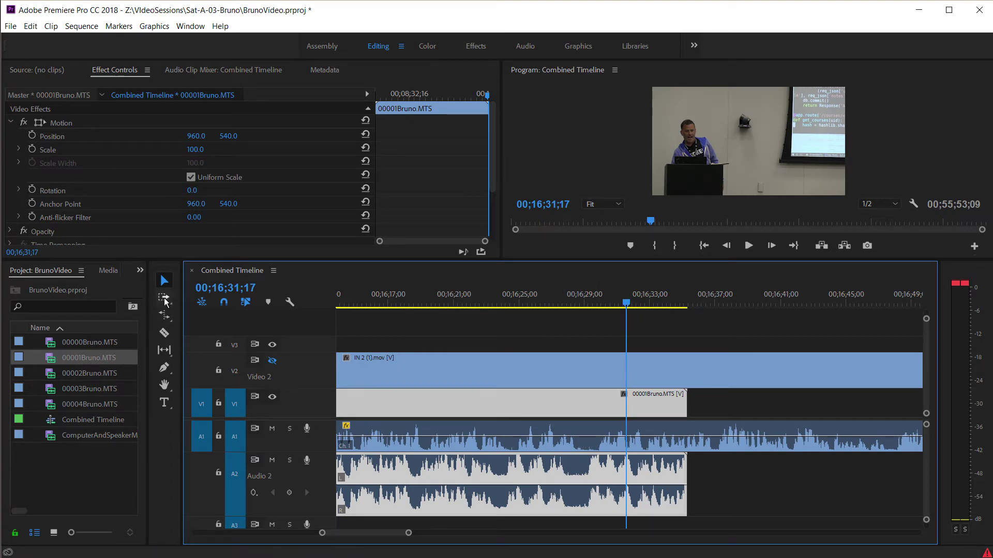
# - Rate-stretch 00001Bruno.MTS 14 frames longer to 99.89% speed, then play back to check sync
pyautogui.click(167, 315)
pyautogui.click(170, 316)
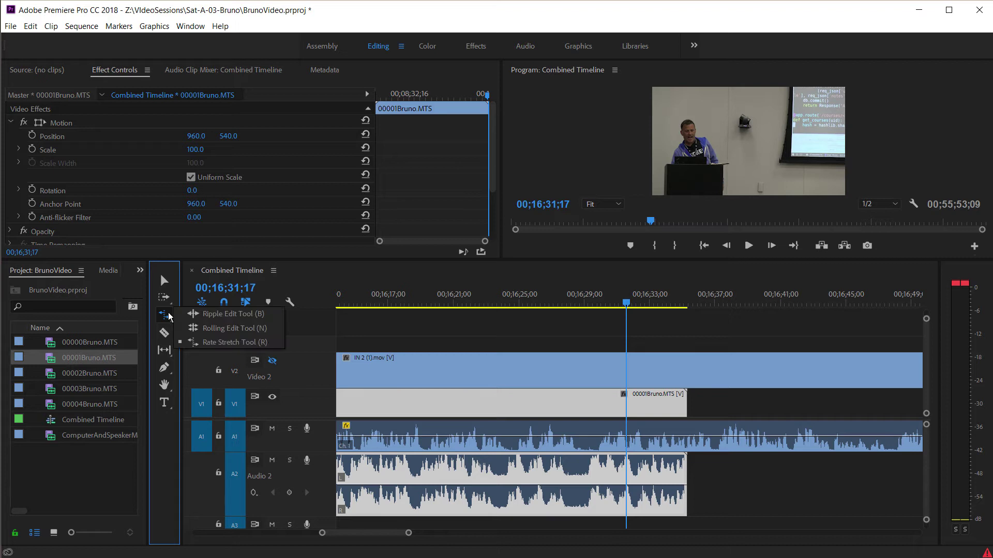
pyautogui.click(196, 343)
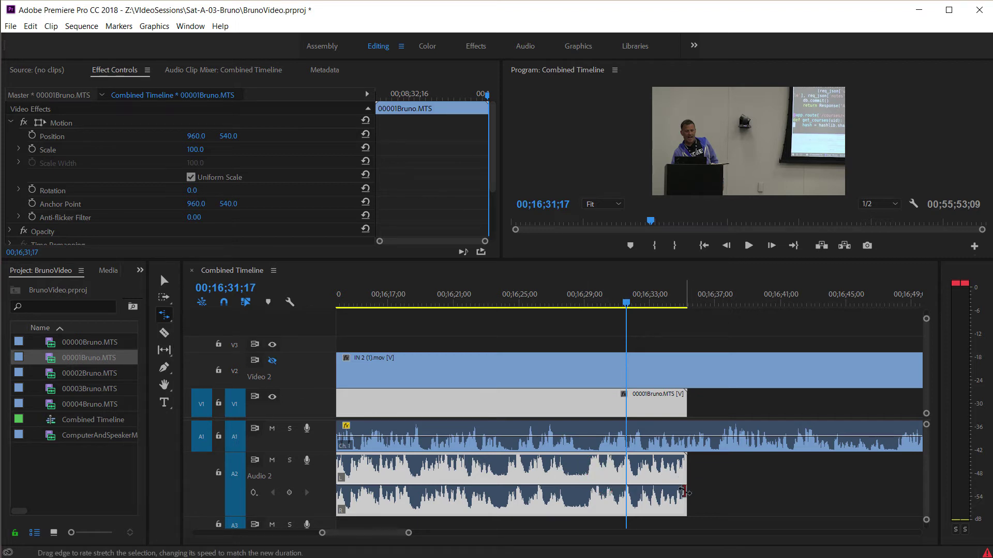
pyautogui.moveTo(687, 486); pyautogui.dragTo(697, 492)
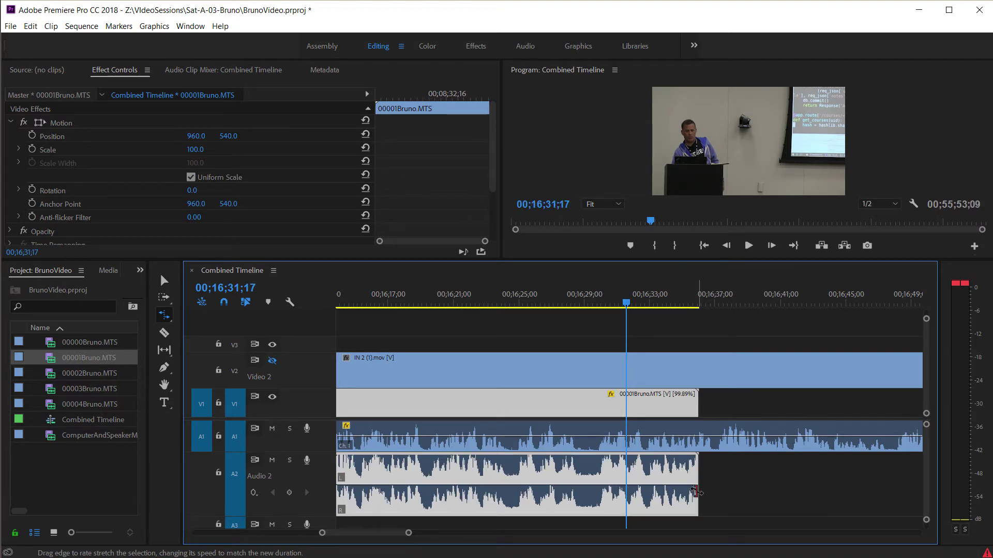
pyautogui.moveTo(629, 311); pyautogui.dragTo(472, 316)
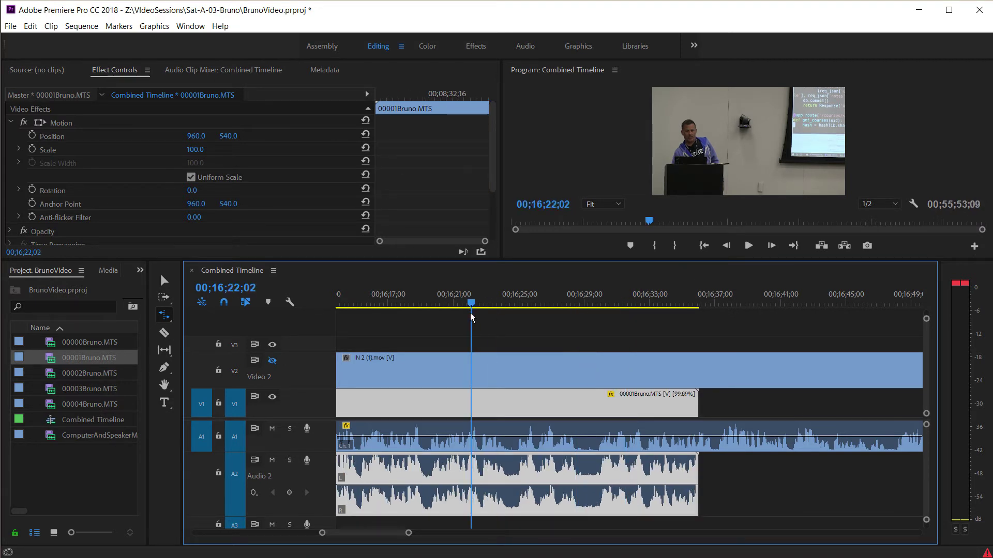
pyautogui.press('space')
pyautogui.press('space')
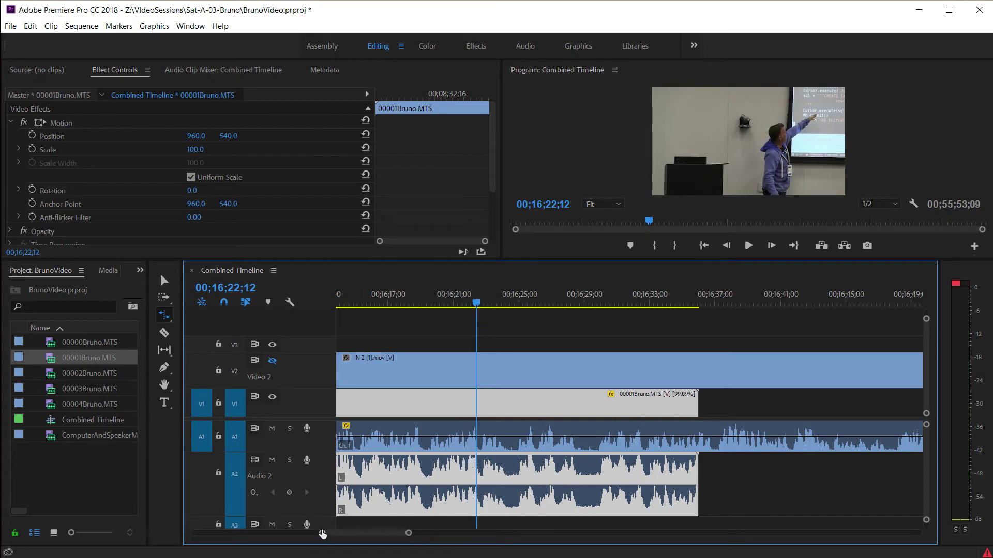
# - Add 00002Bruno.MTS after the second clip with video on V1 and audio on A2, then save
pyautogui.moveTo(318, 535); pyautogui.dragTo(90, 543)
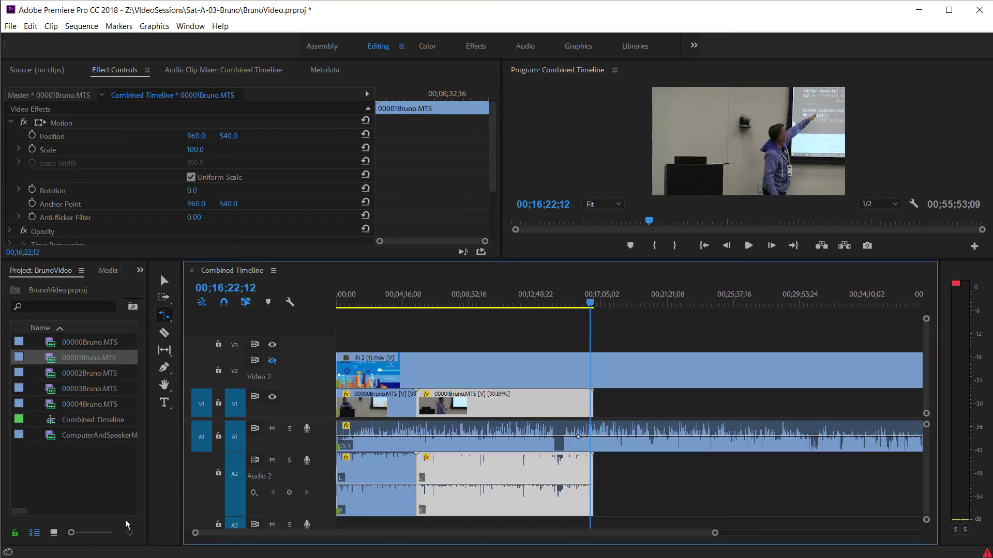
pyautogui.click(83, 376)
pyautogui.moveTo(83, 375); pyautogui.dragTo(628, 484)
pyautogui.press('v')
pyautogui.moveTo(664, 346); pyautogui.dragTo(662, 400)
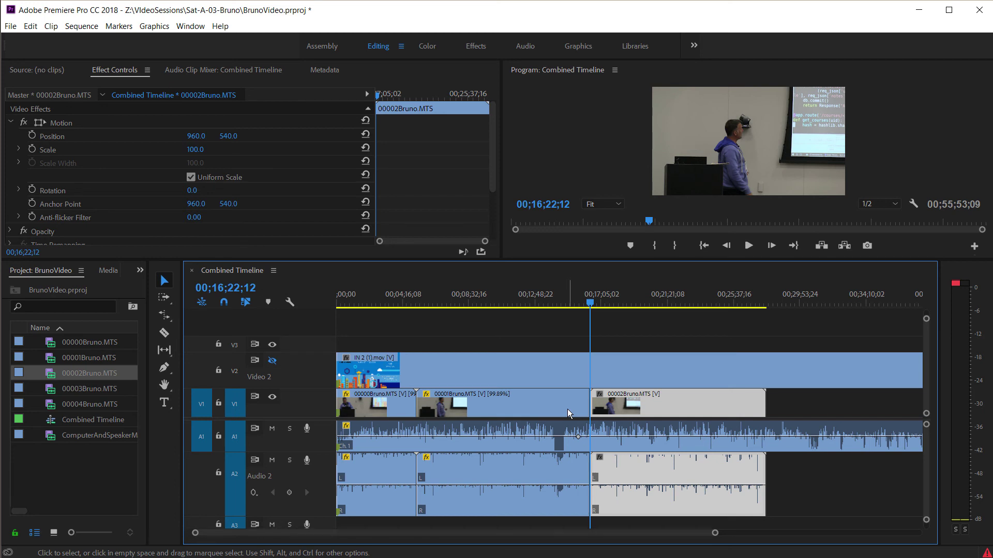
pyautogui.hotkey('ctrl', 's')
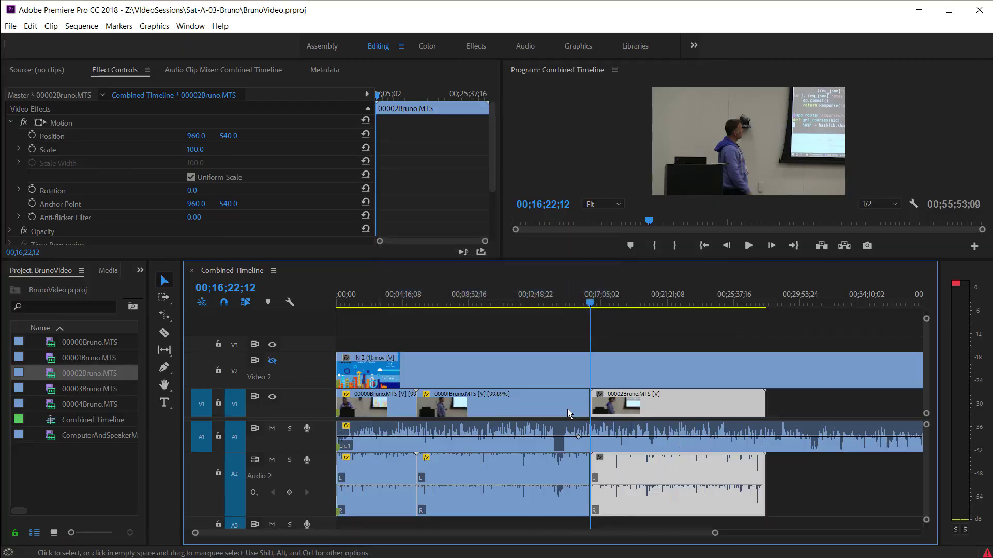